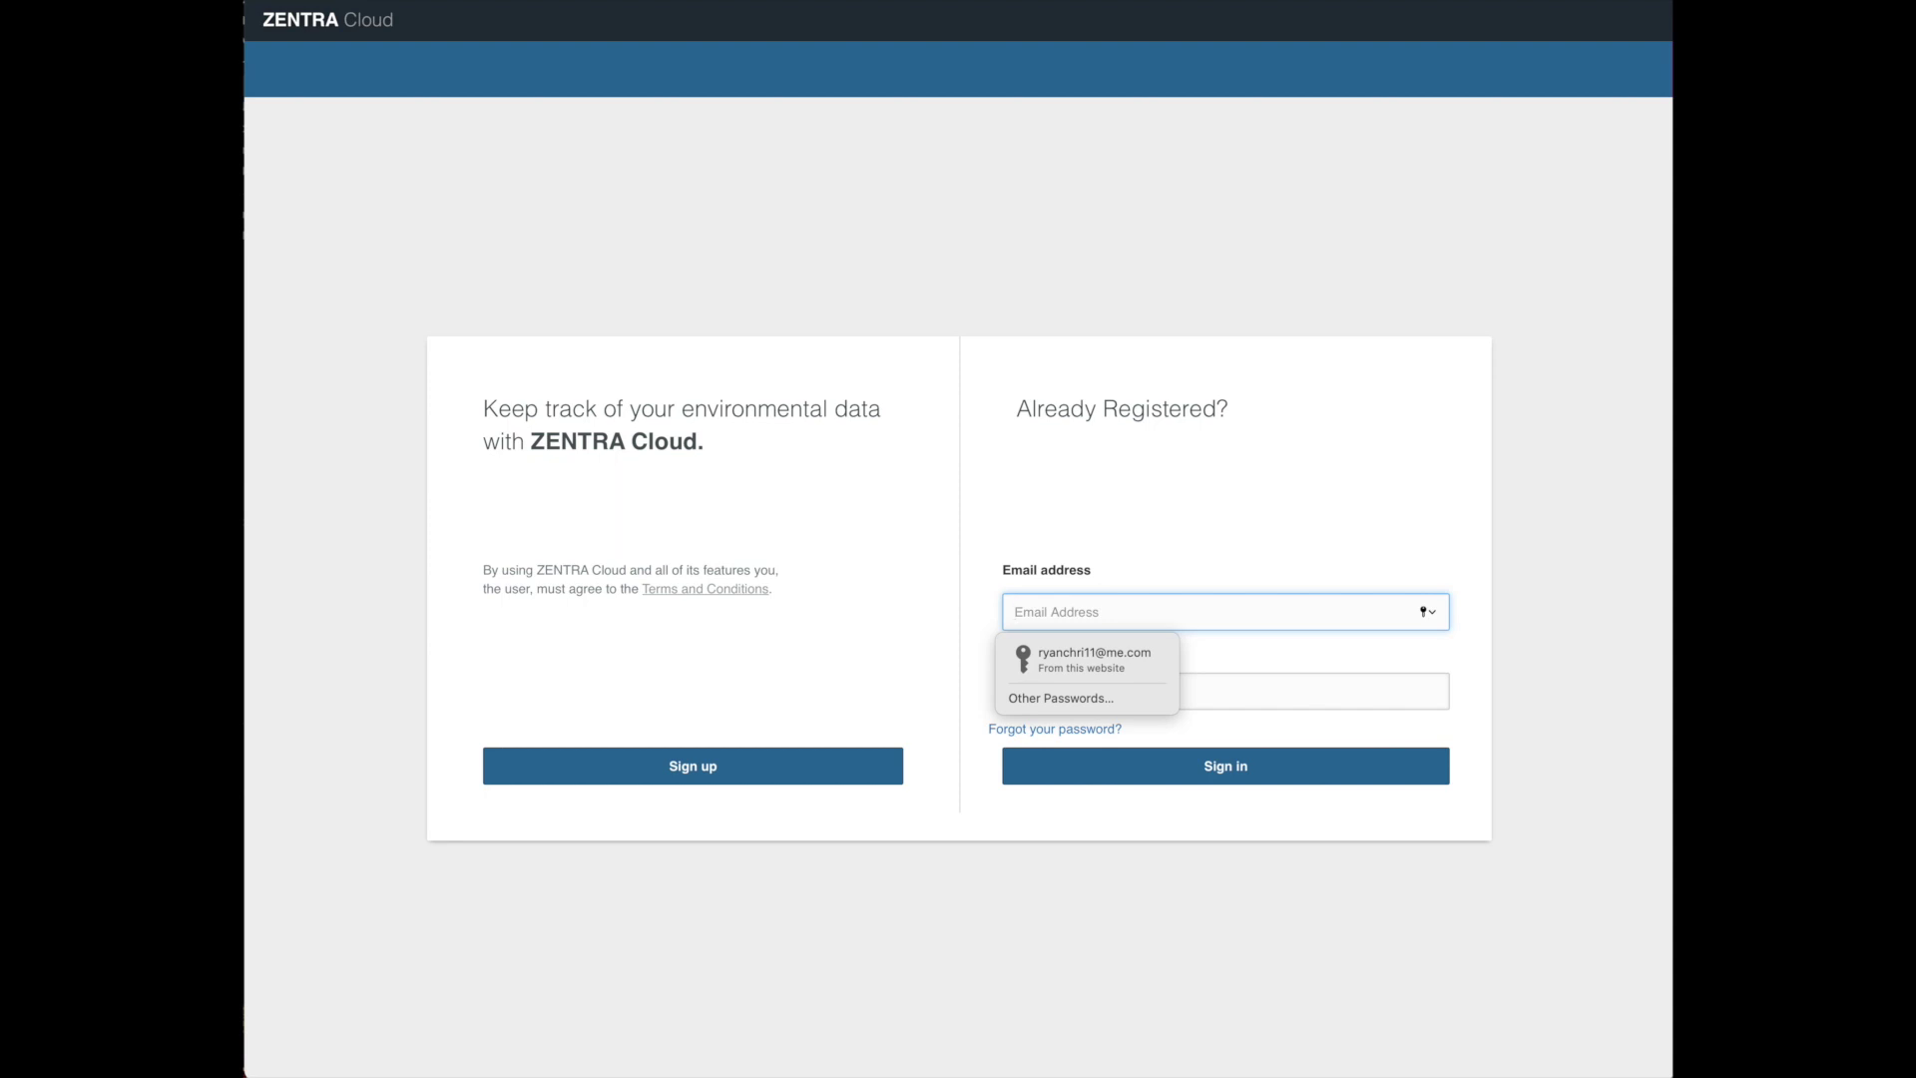
Step: Sign in to BKR Farms with the saved login and zoom the satellite map onto the Wide Hollow Rd sensors
{"action": "left_click", "coordinate": [1046, 662]}
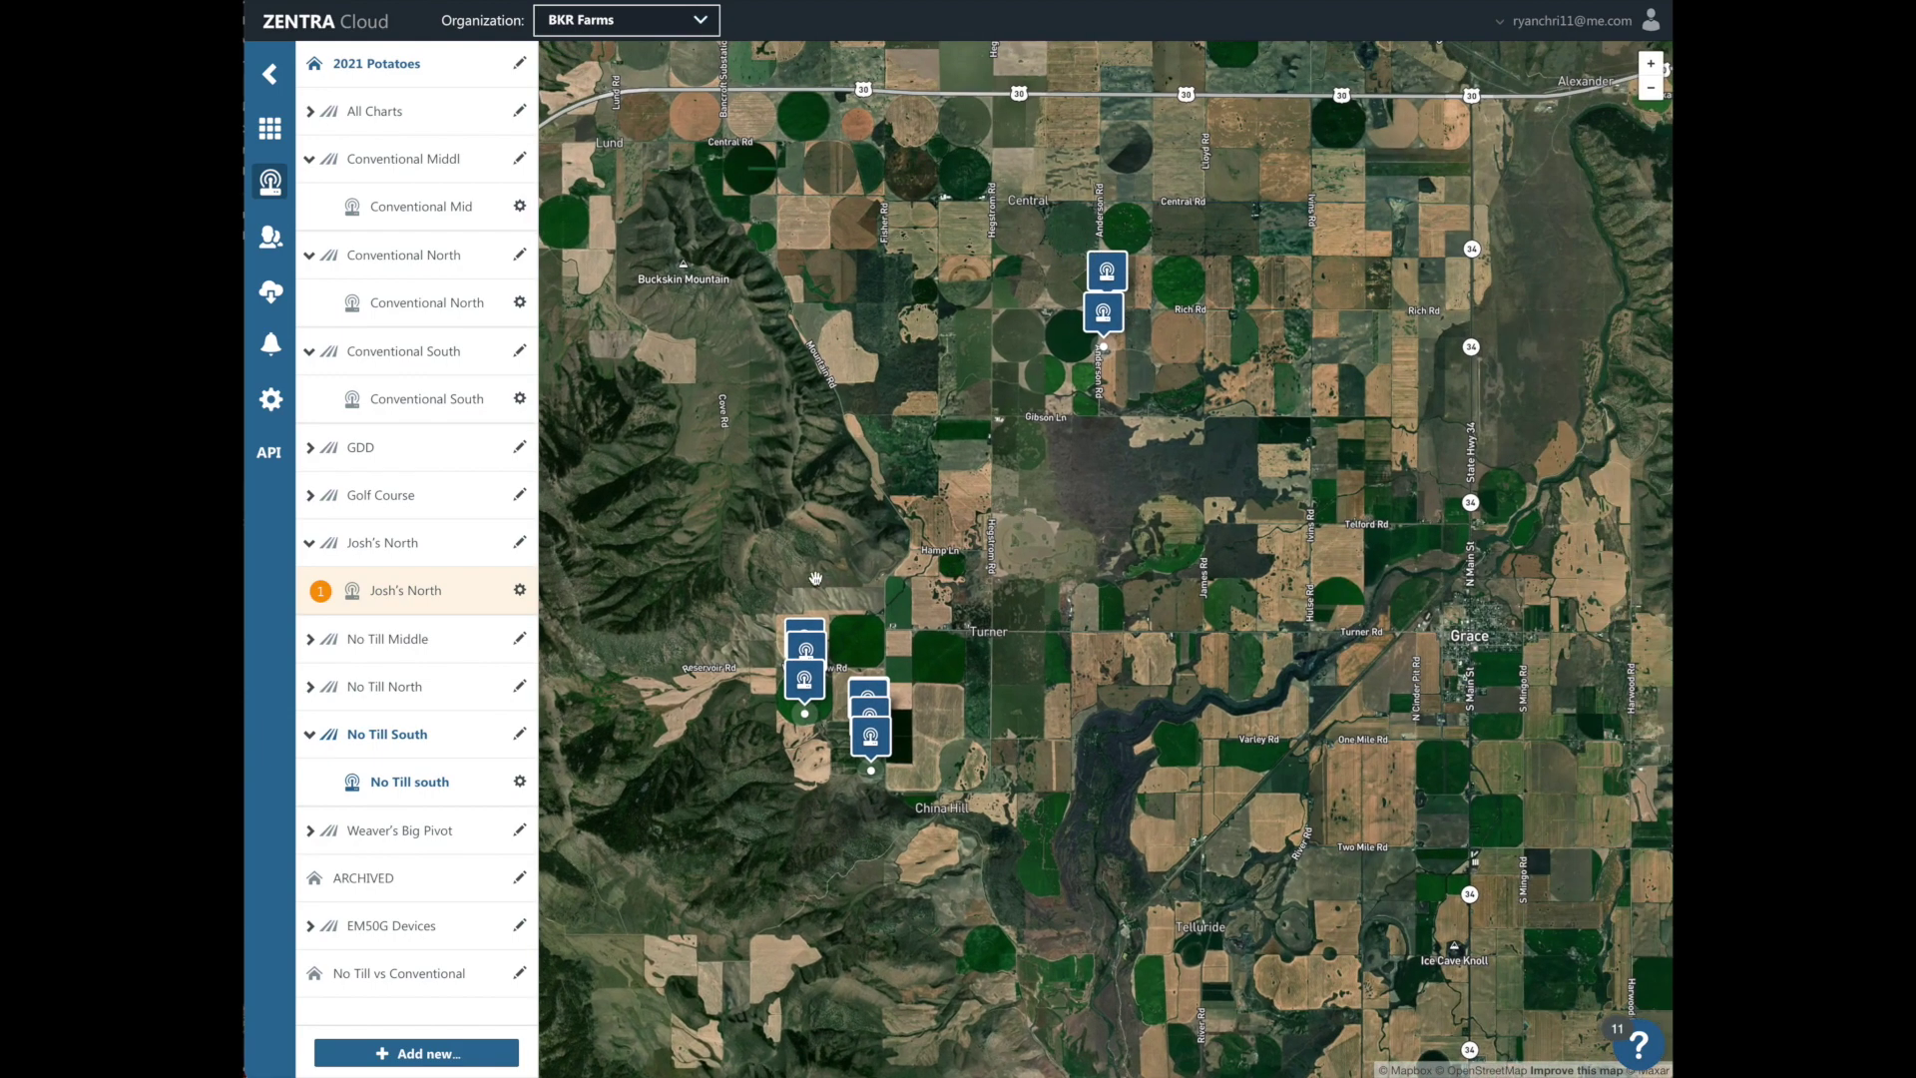
{"action": "scroll", "coordinate": [732, 779], "scroll_direction": "up", "scroll_amount": 4}
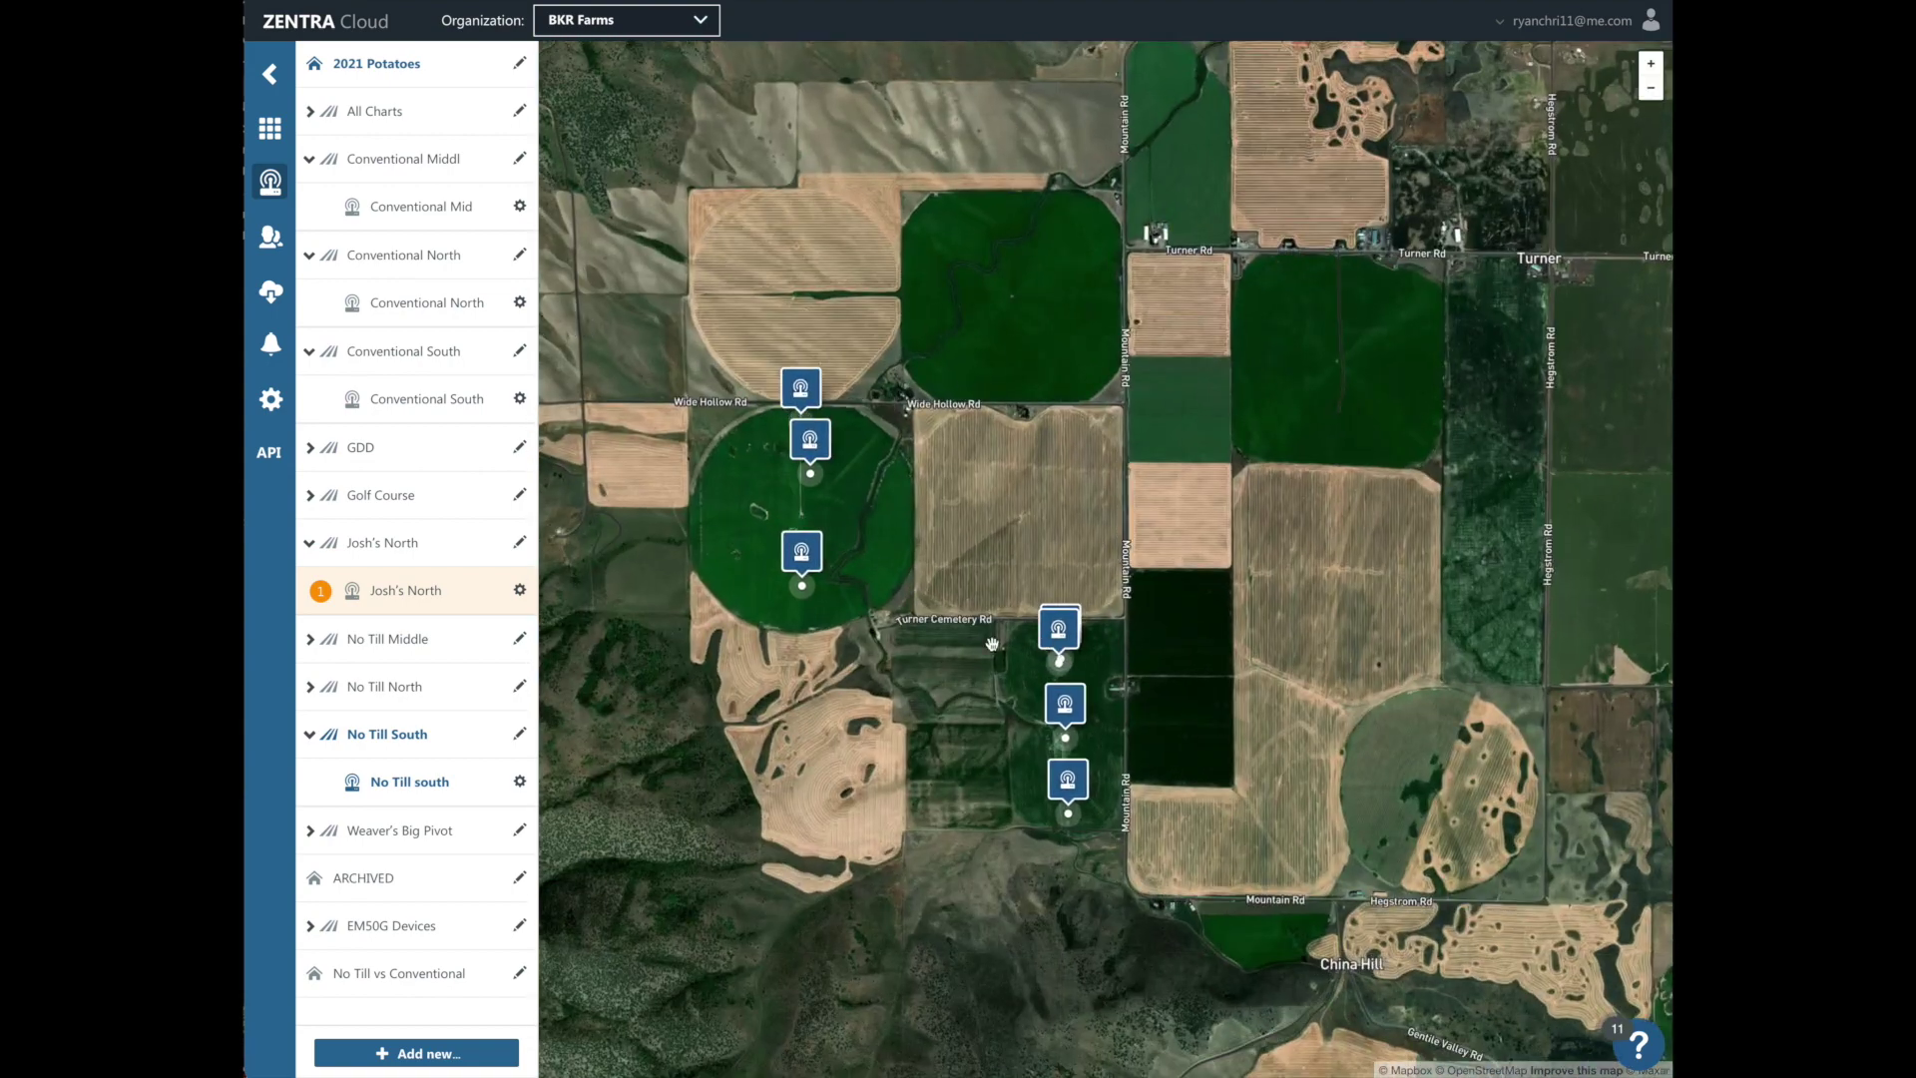
{"action": "scroll", "coordinate": [972, 698], "scroll_direction": "up", "scroll_amount": 2}
{"action": "left_click_drag", "start_coordinate": [666, 222], "coordinate": [781, 211]}
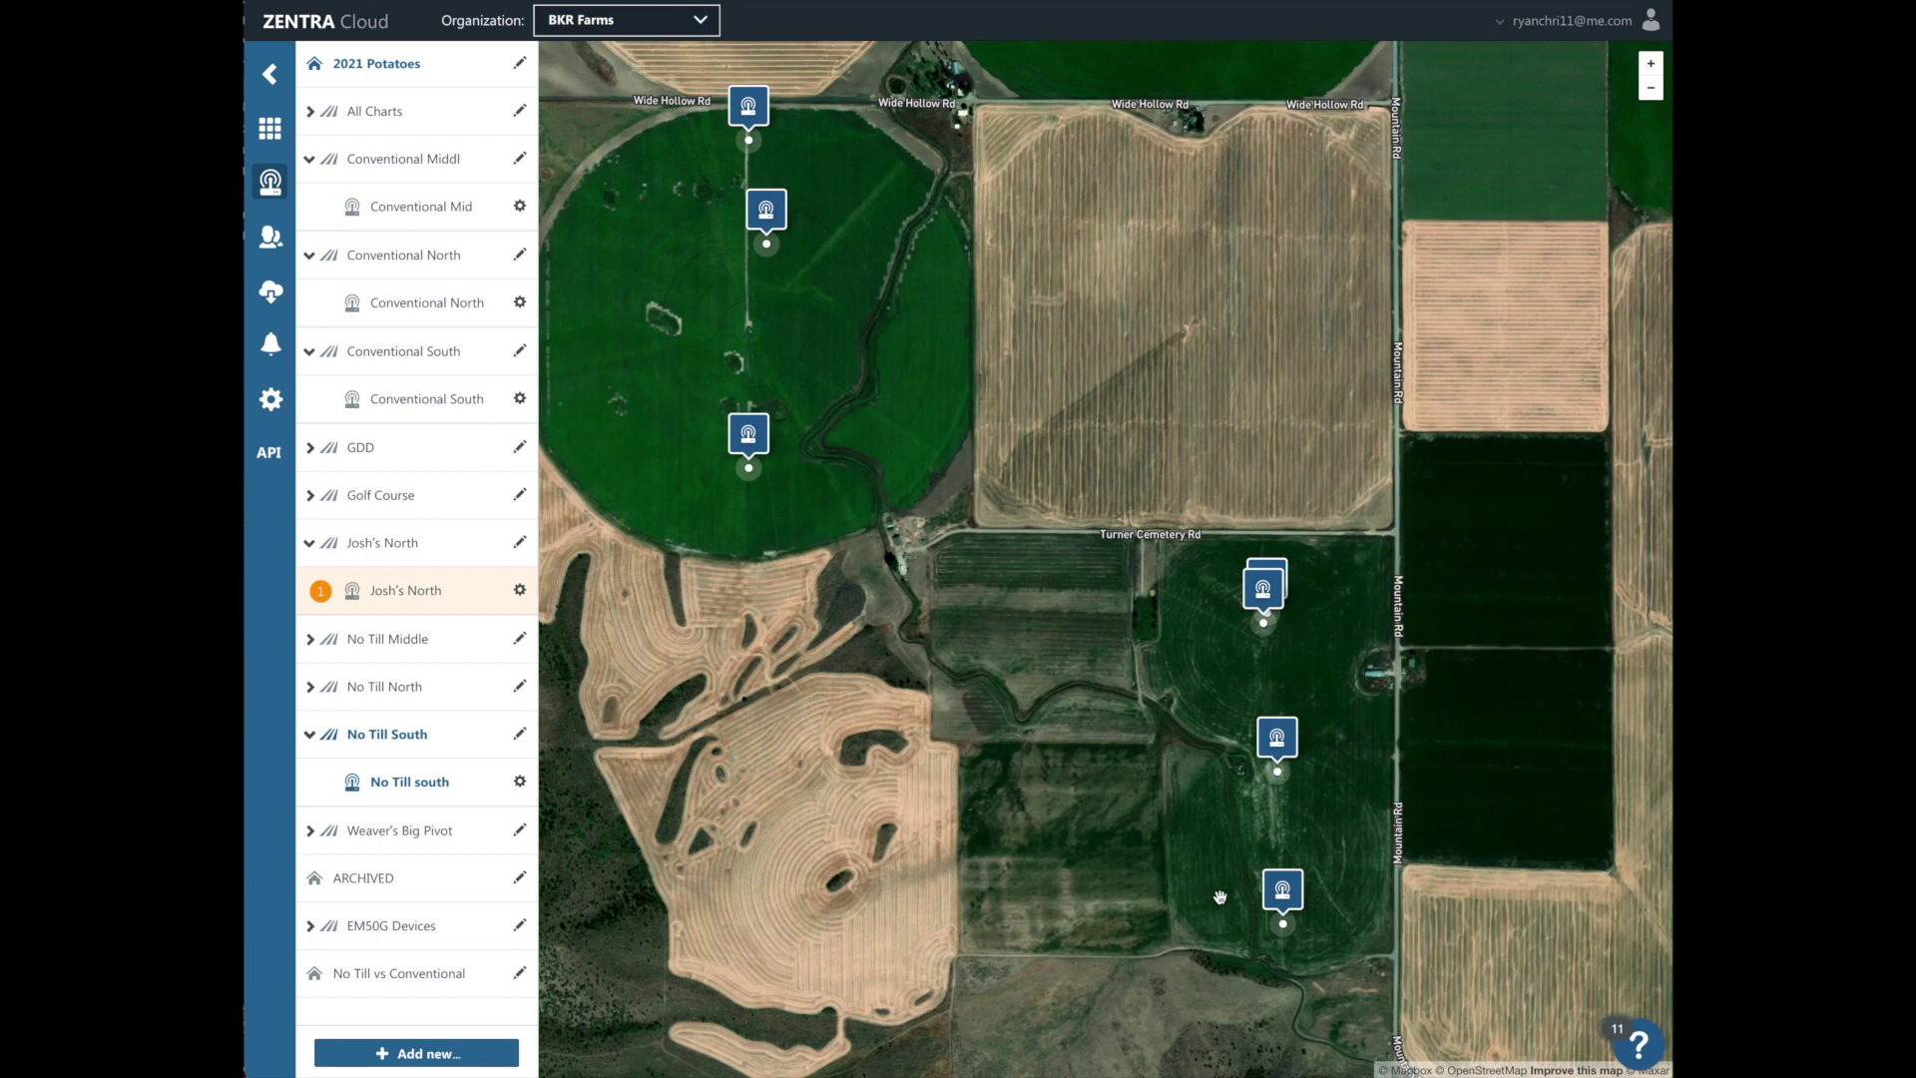
{"action": "mouse_move", "coordinate": [270, 181]}
Step: Select the Conventional Mid device and dismiss the No Till south readings
{"action": "left_click", "coordinate": [446, 211]}
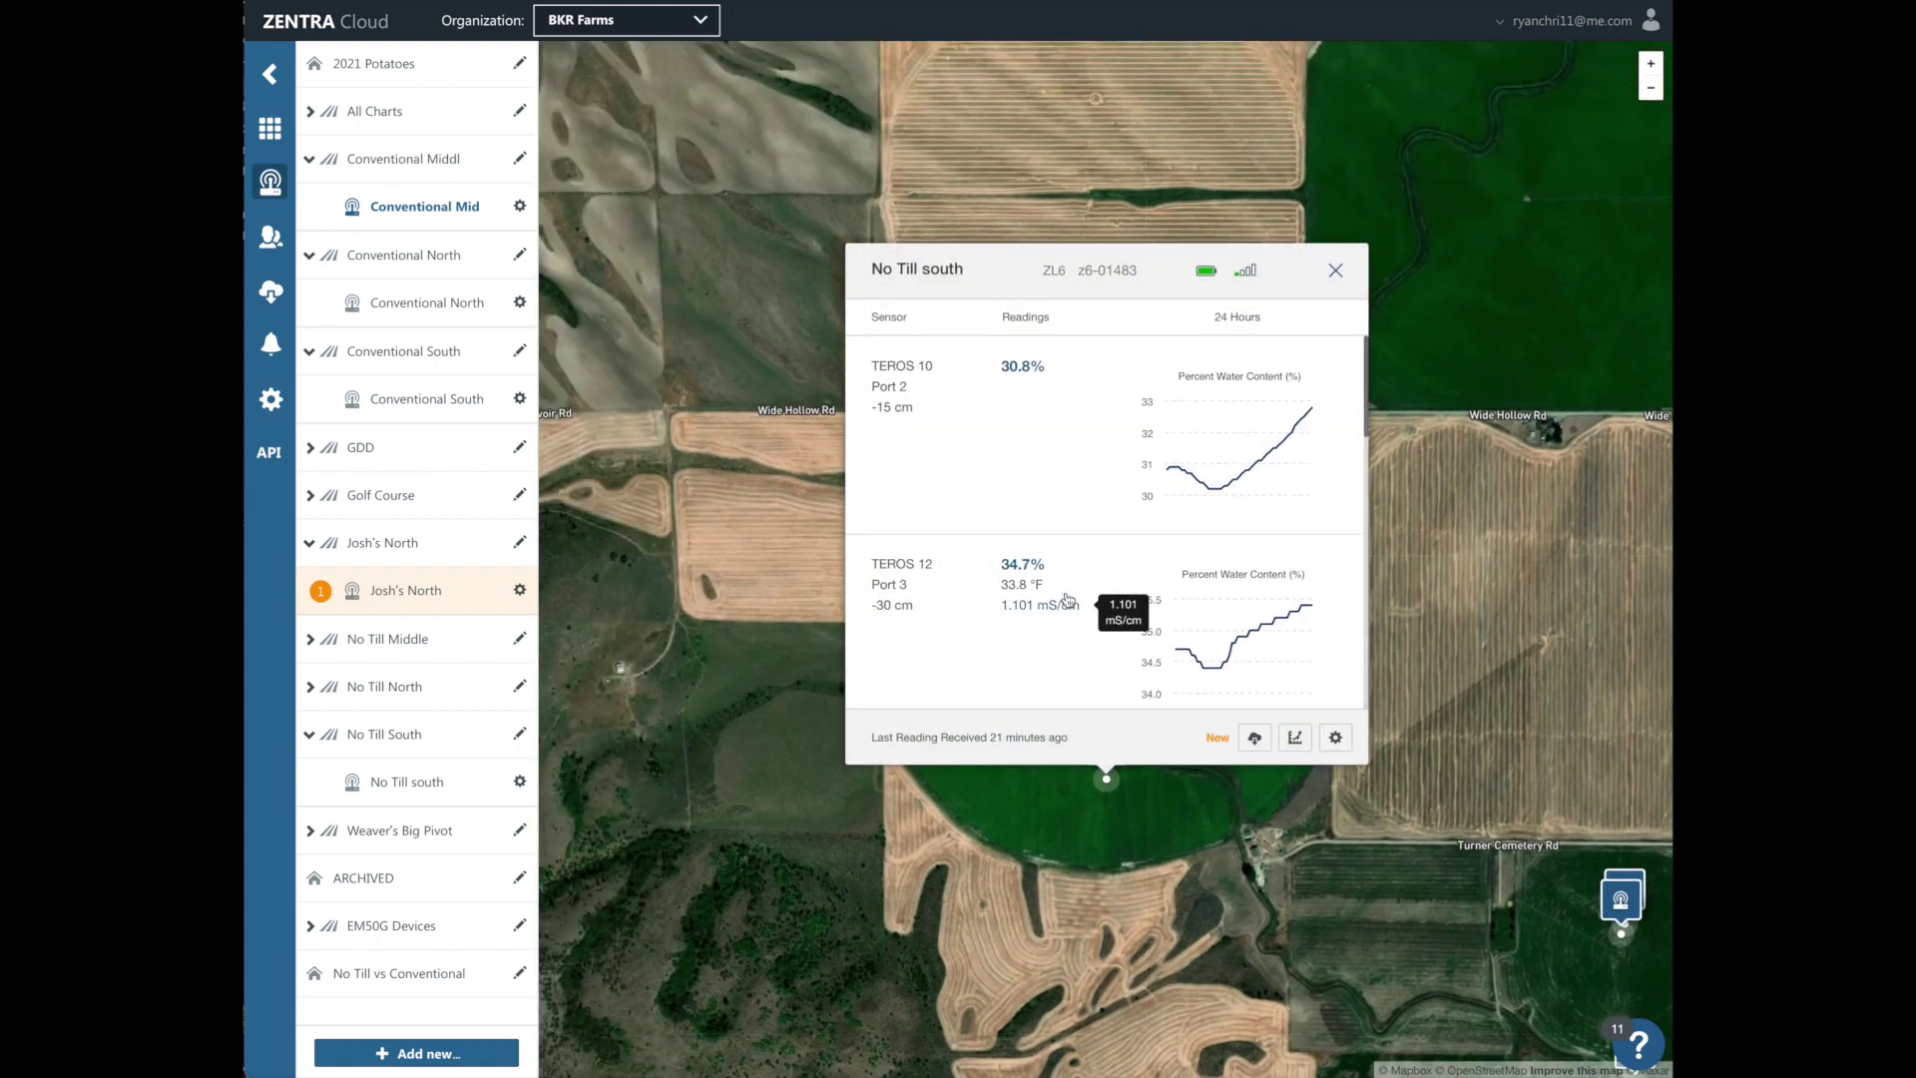
{"action": "scroll", "coordinate": [1067, 599], "scroll_direction": "down", "scroll_amount": 2}
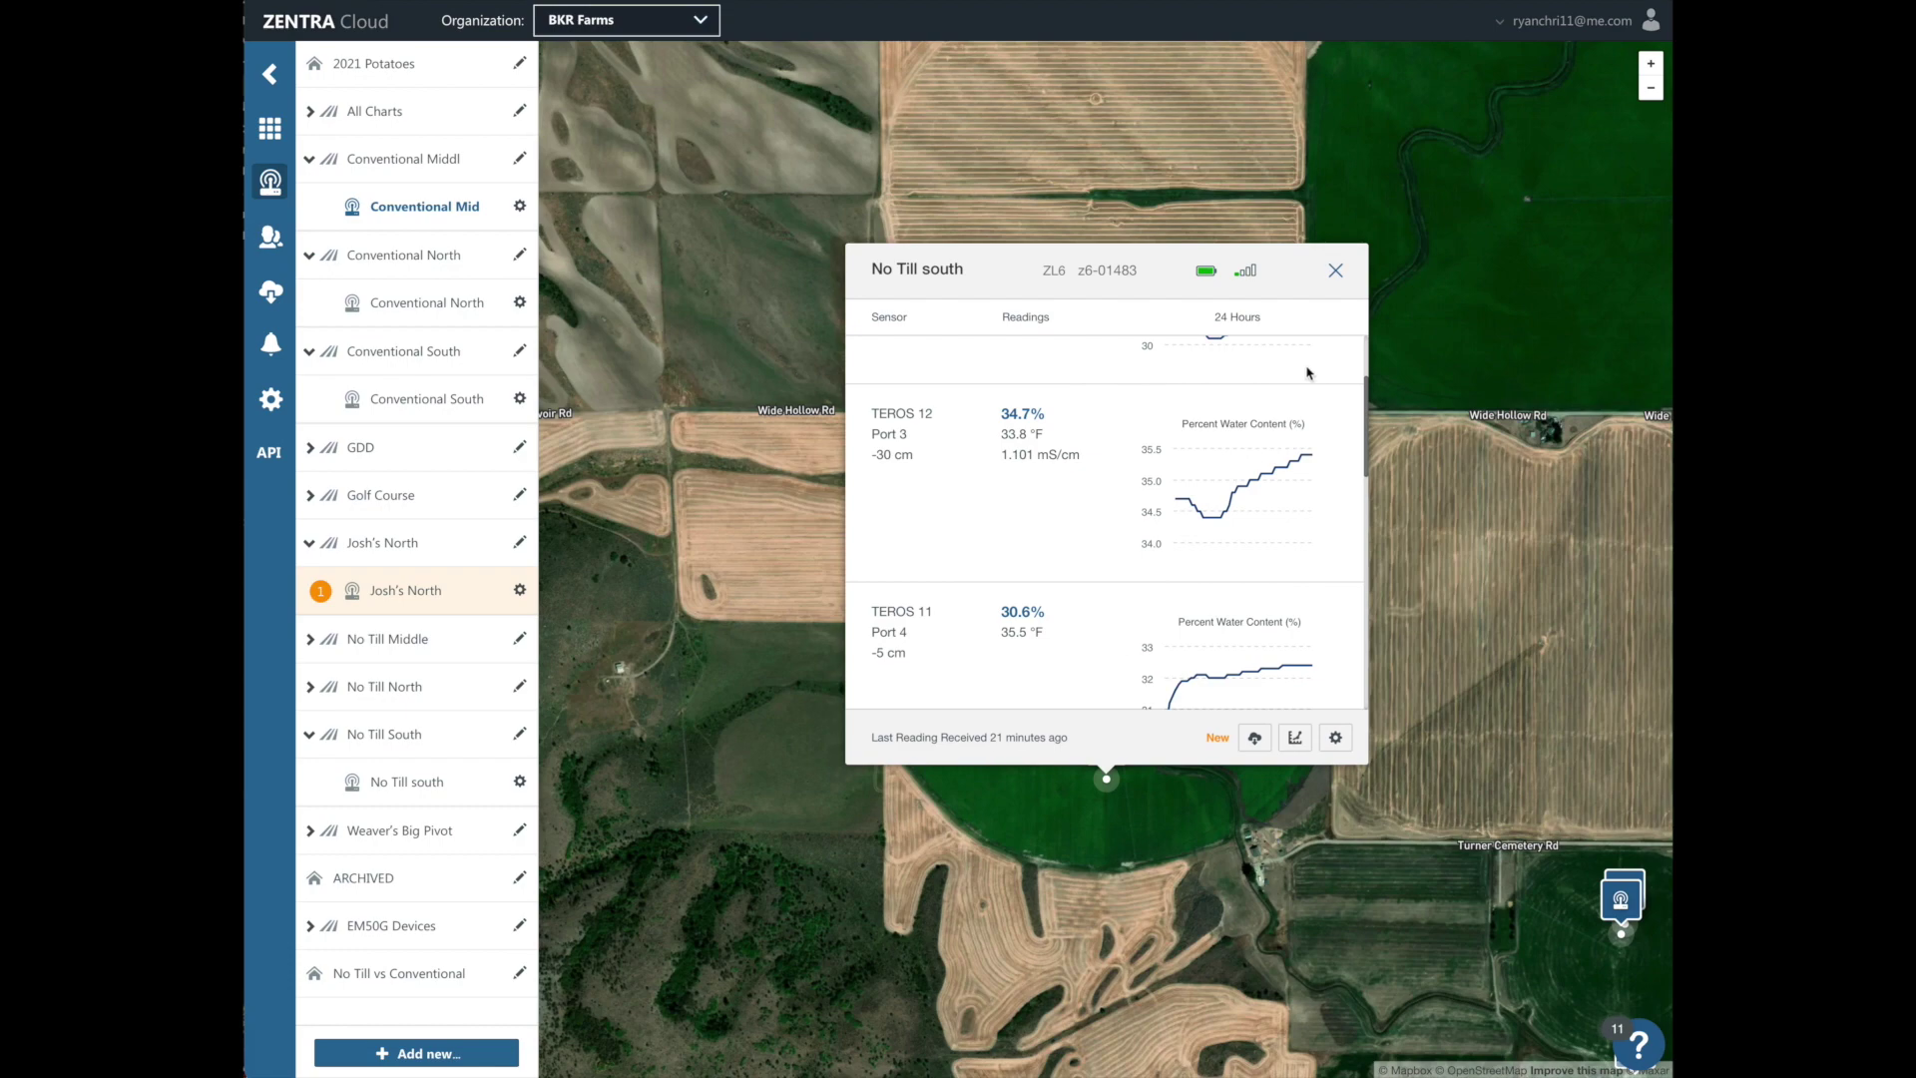
{"action": "left_click", "coordinate": [1335, 269]}
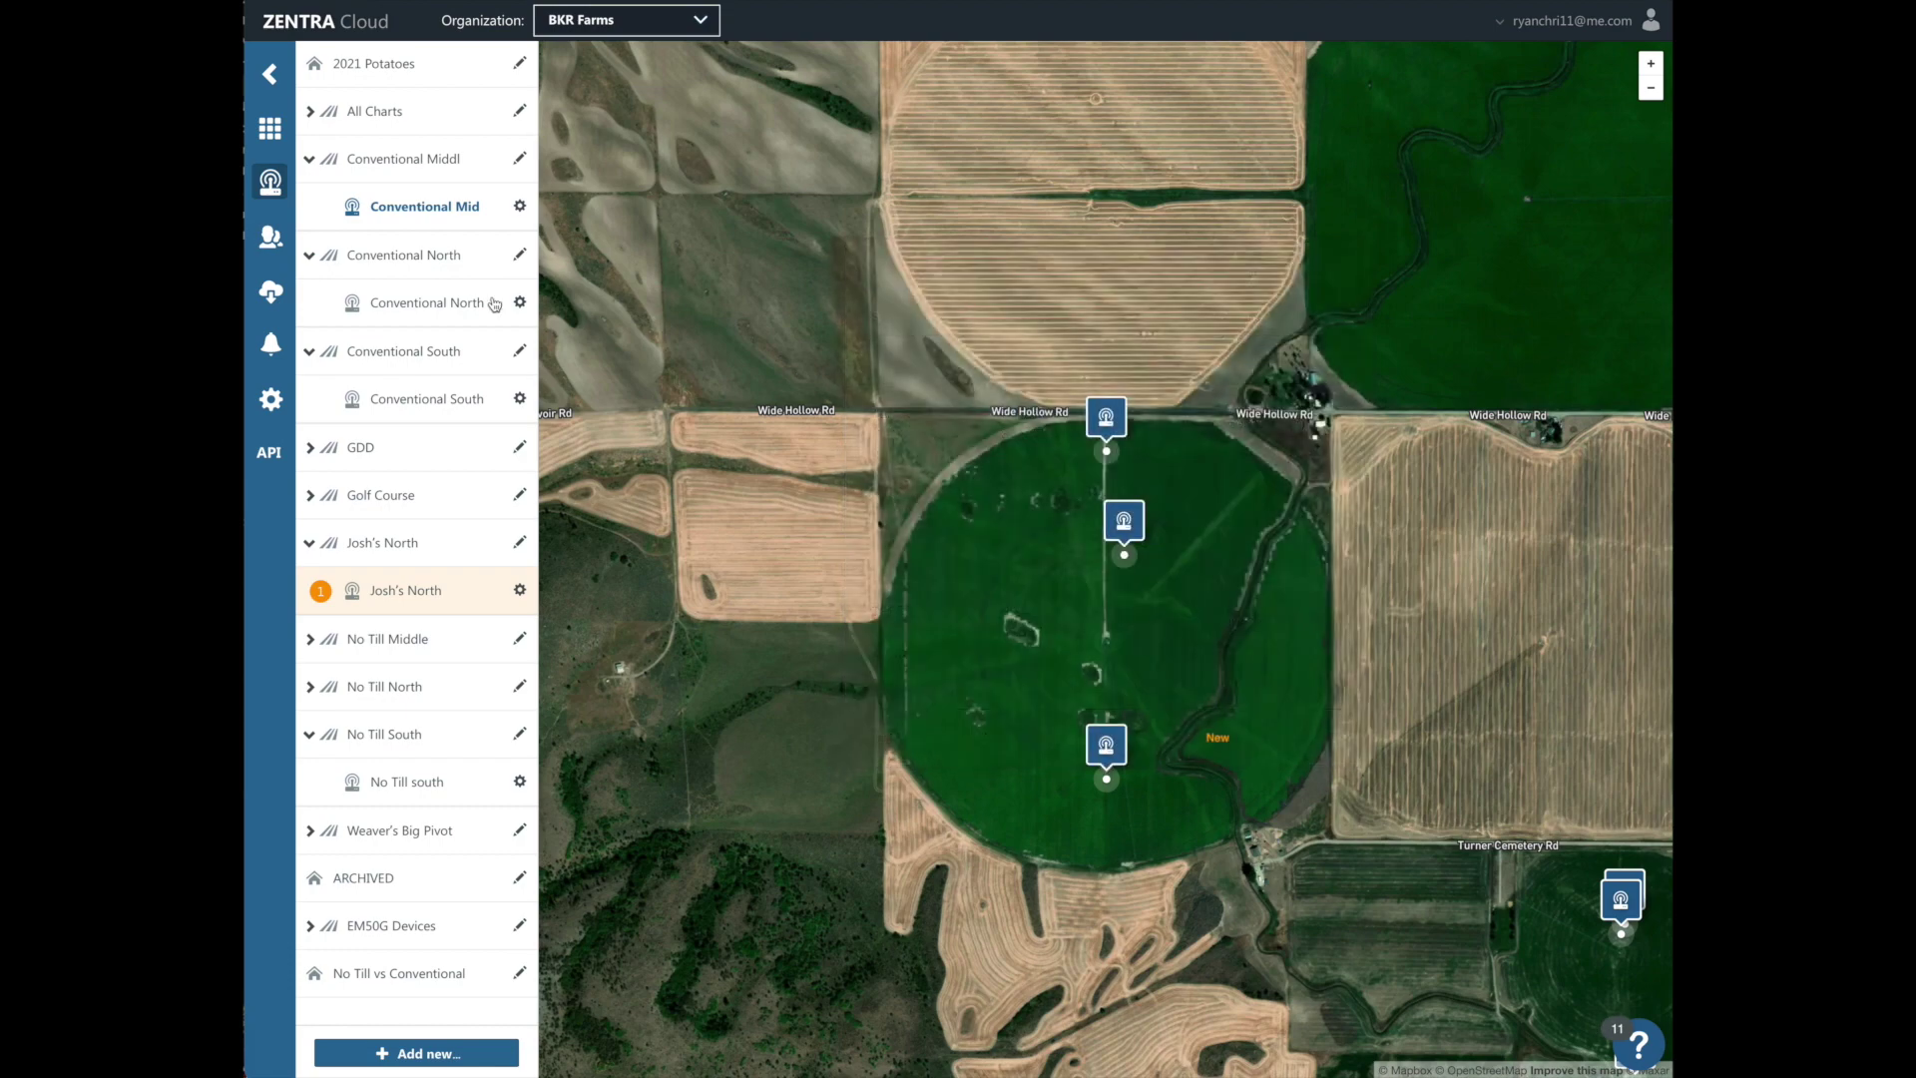
Step: Review the Conventional North sensor readings, then go to the All Charts dashboard
{"action": "left_click", "coordinate": [391, 307]}
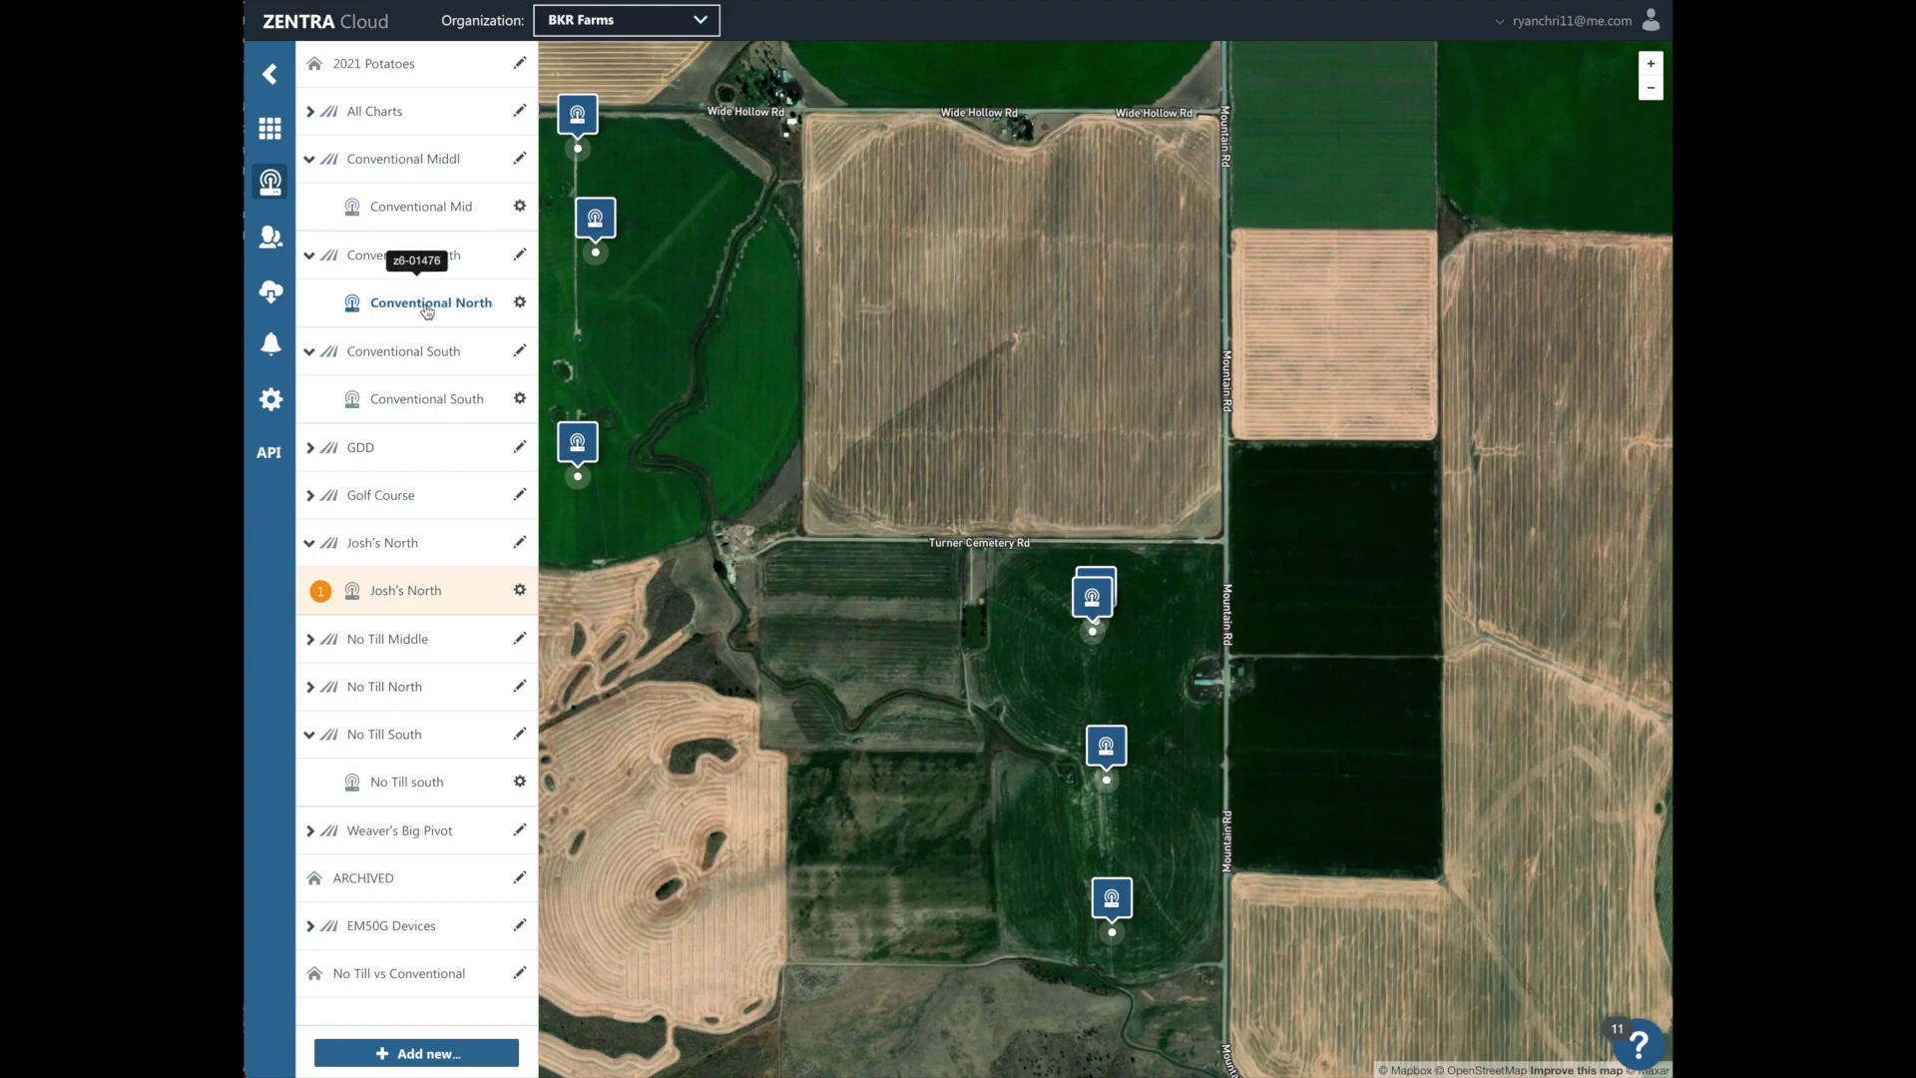
{"action": "left_click", "coordinate": [1091, 599]}
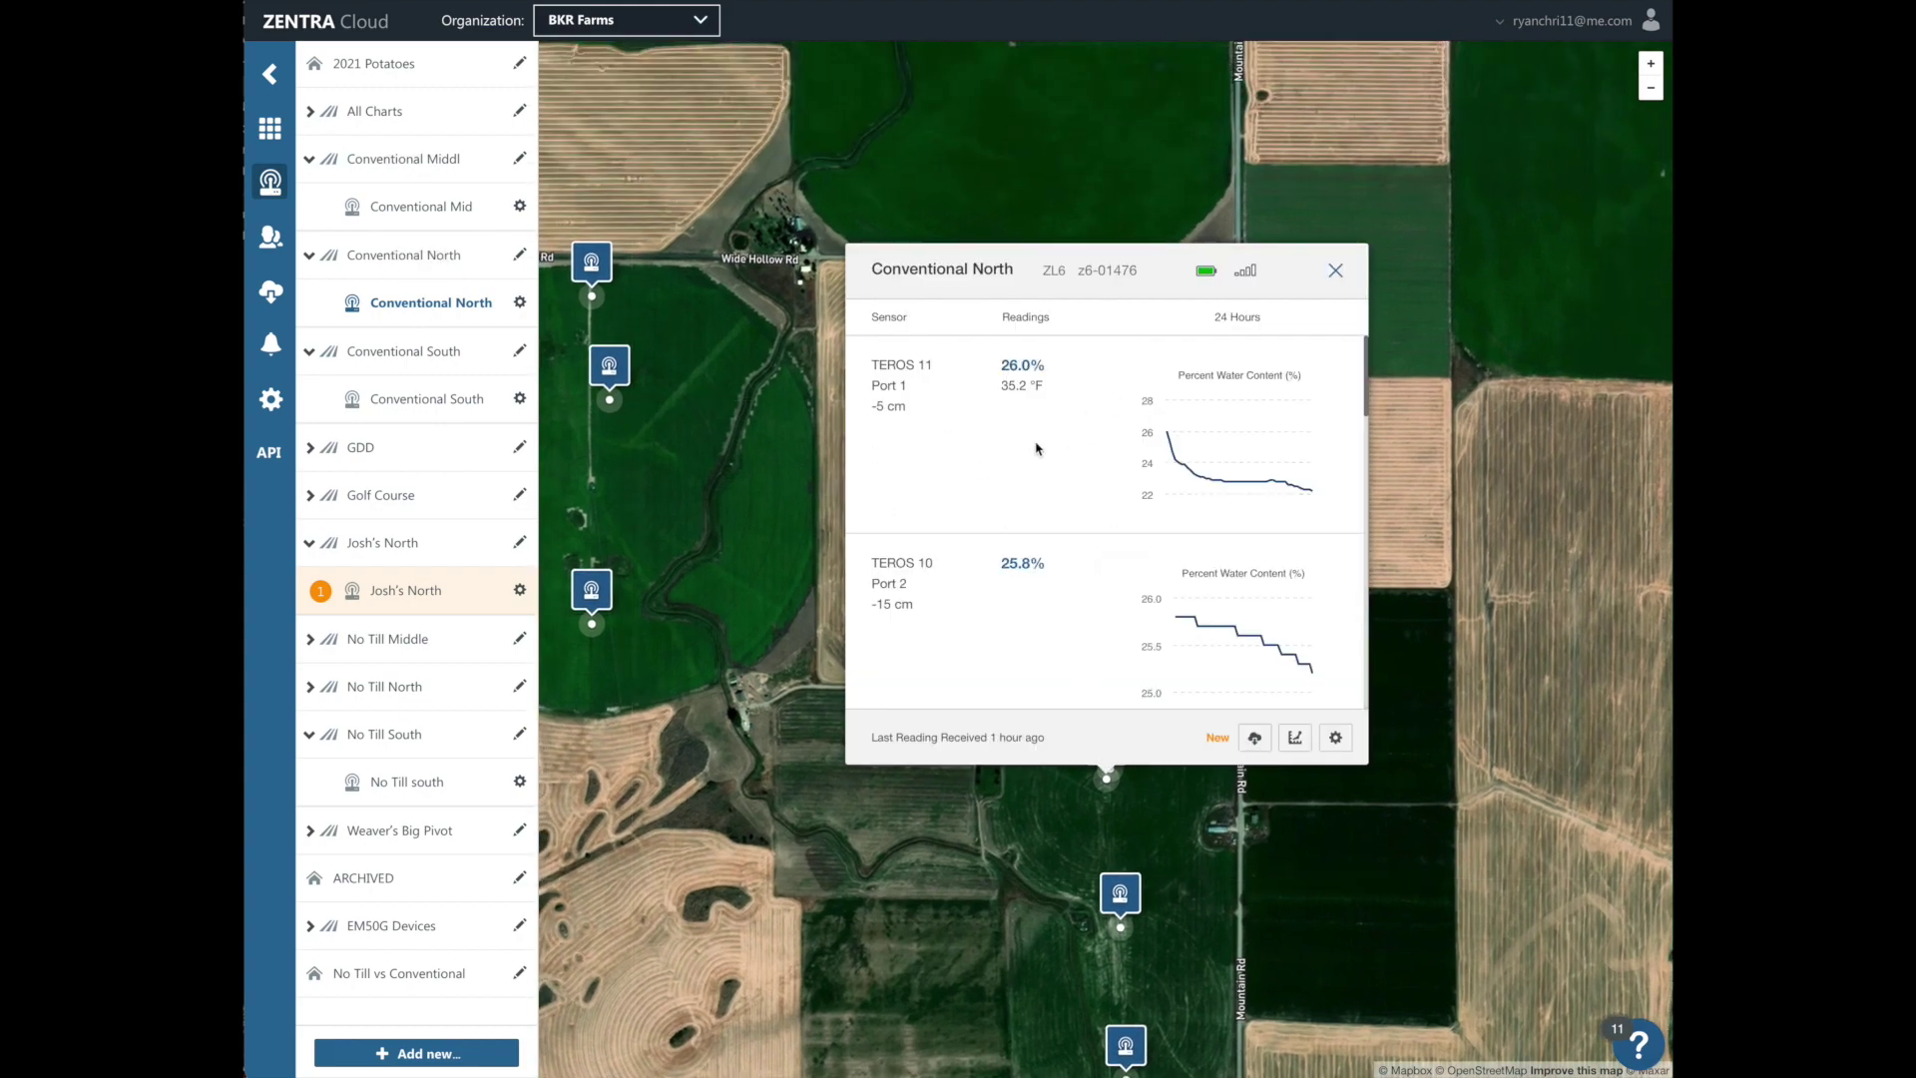
{"action": "left_click", "coordinate": [1337, 274]}
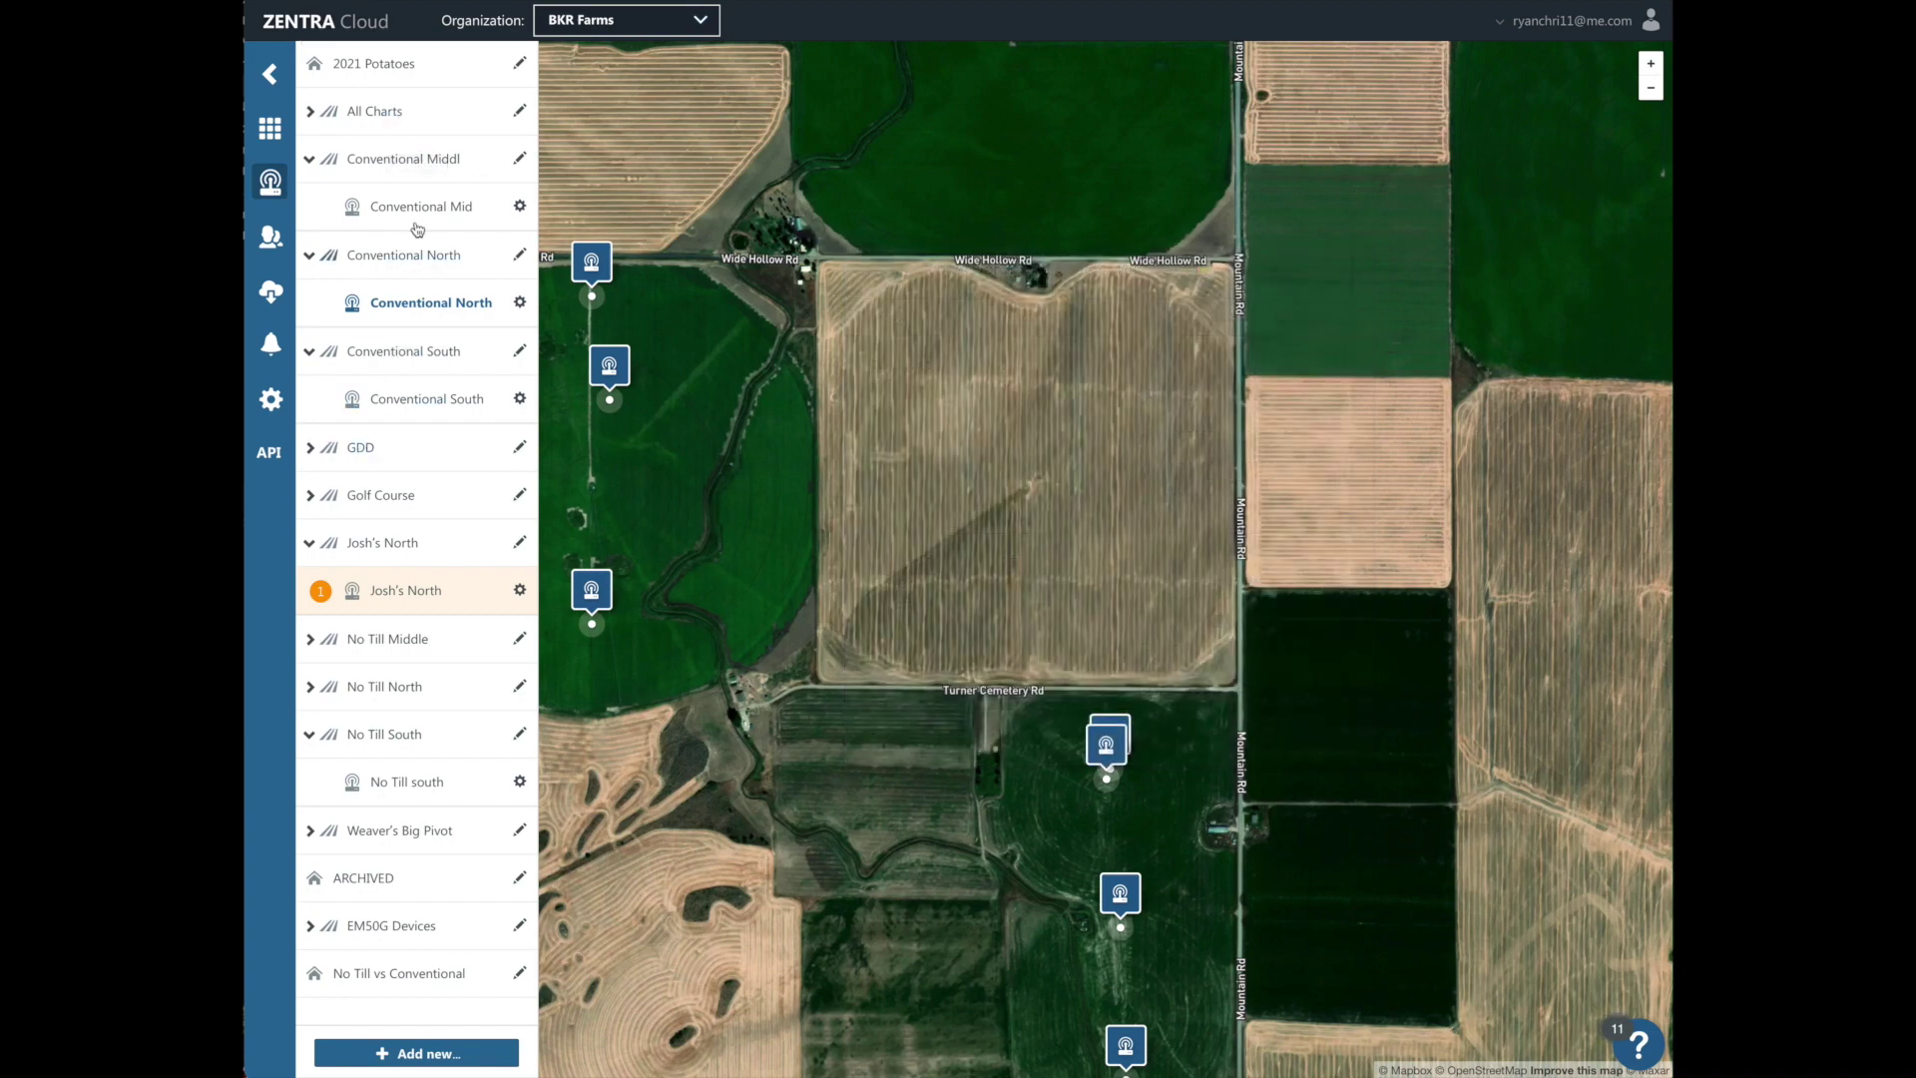
{"action": "left_click", "coordinate": [266, 130]}
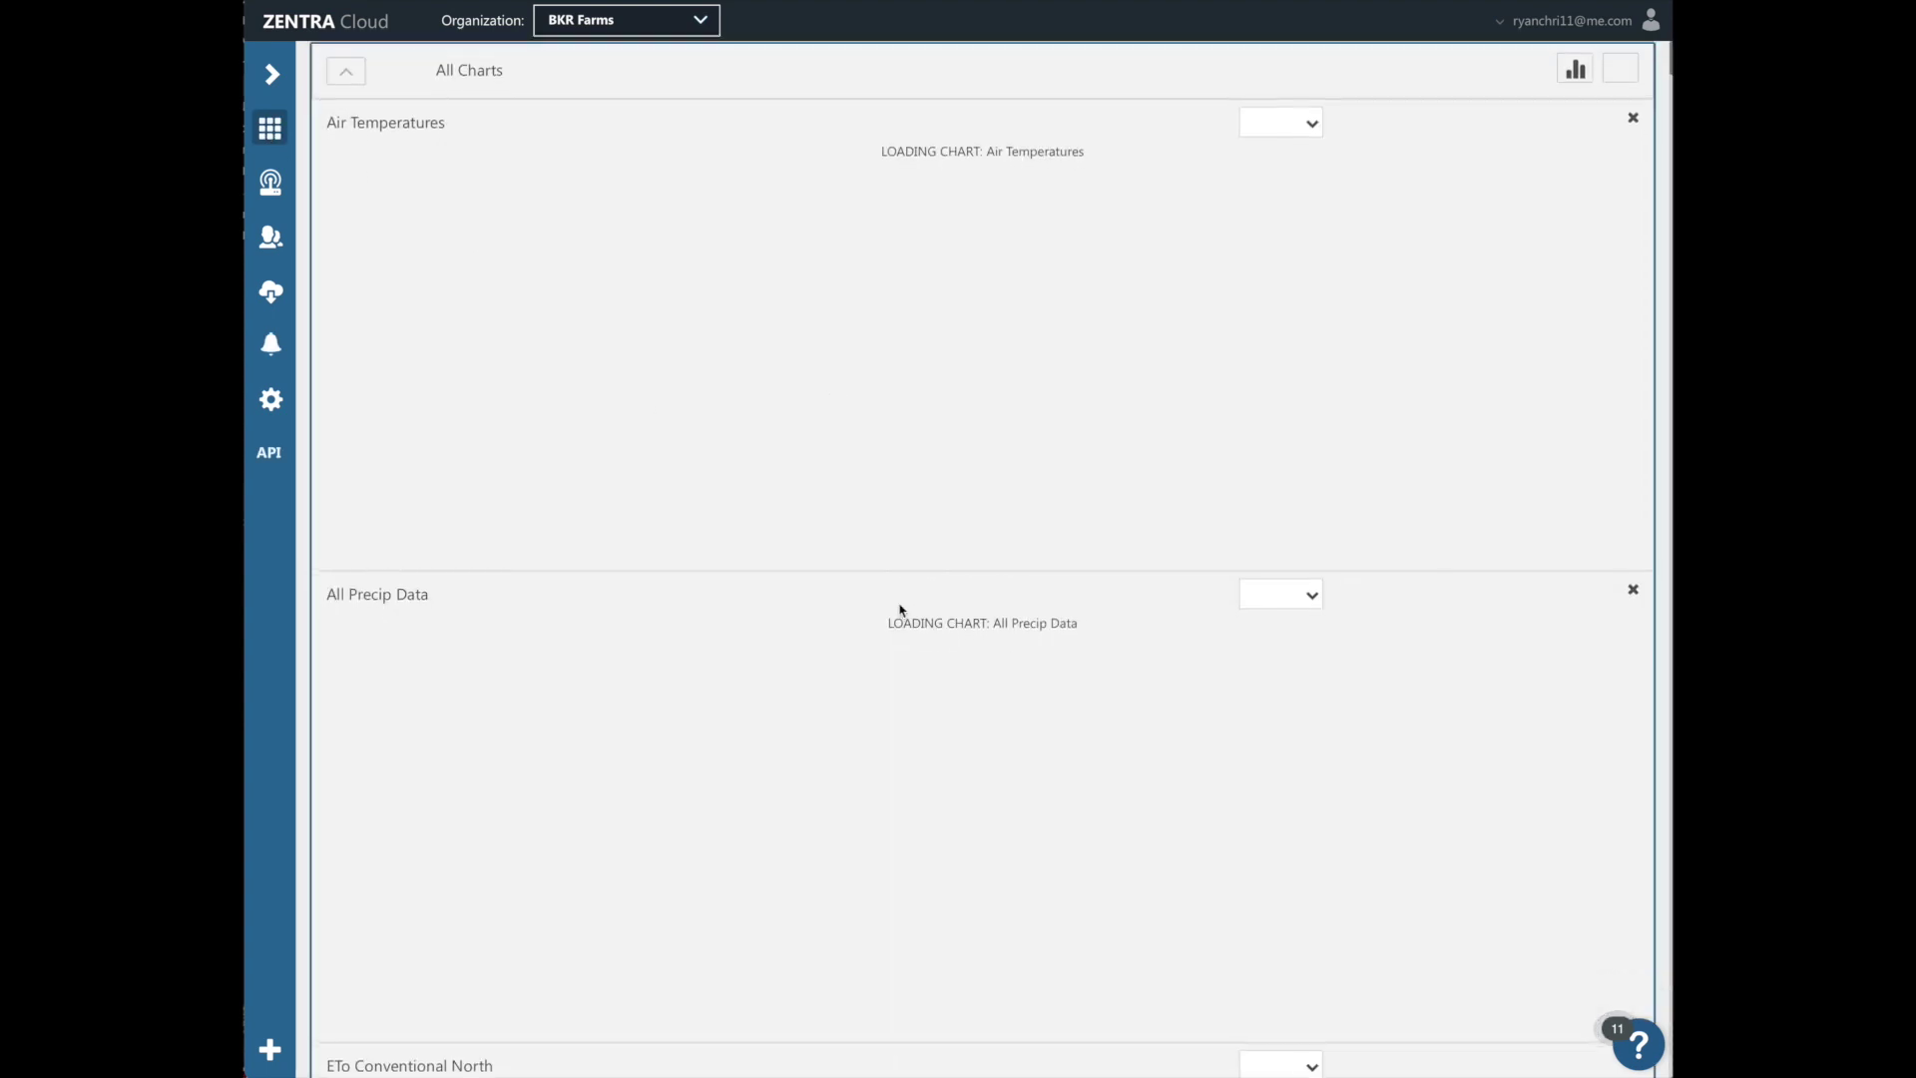
Step: Collapse All Charts so the Conventional Middle Air Temps and Soil Moisture 15cm charts appear
{"action": "left_click", "coordinate": [341, 68]}
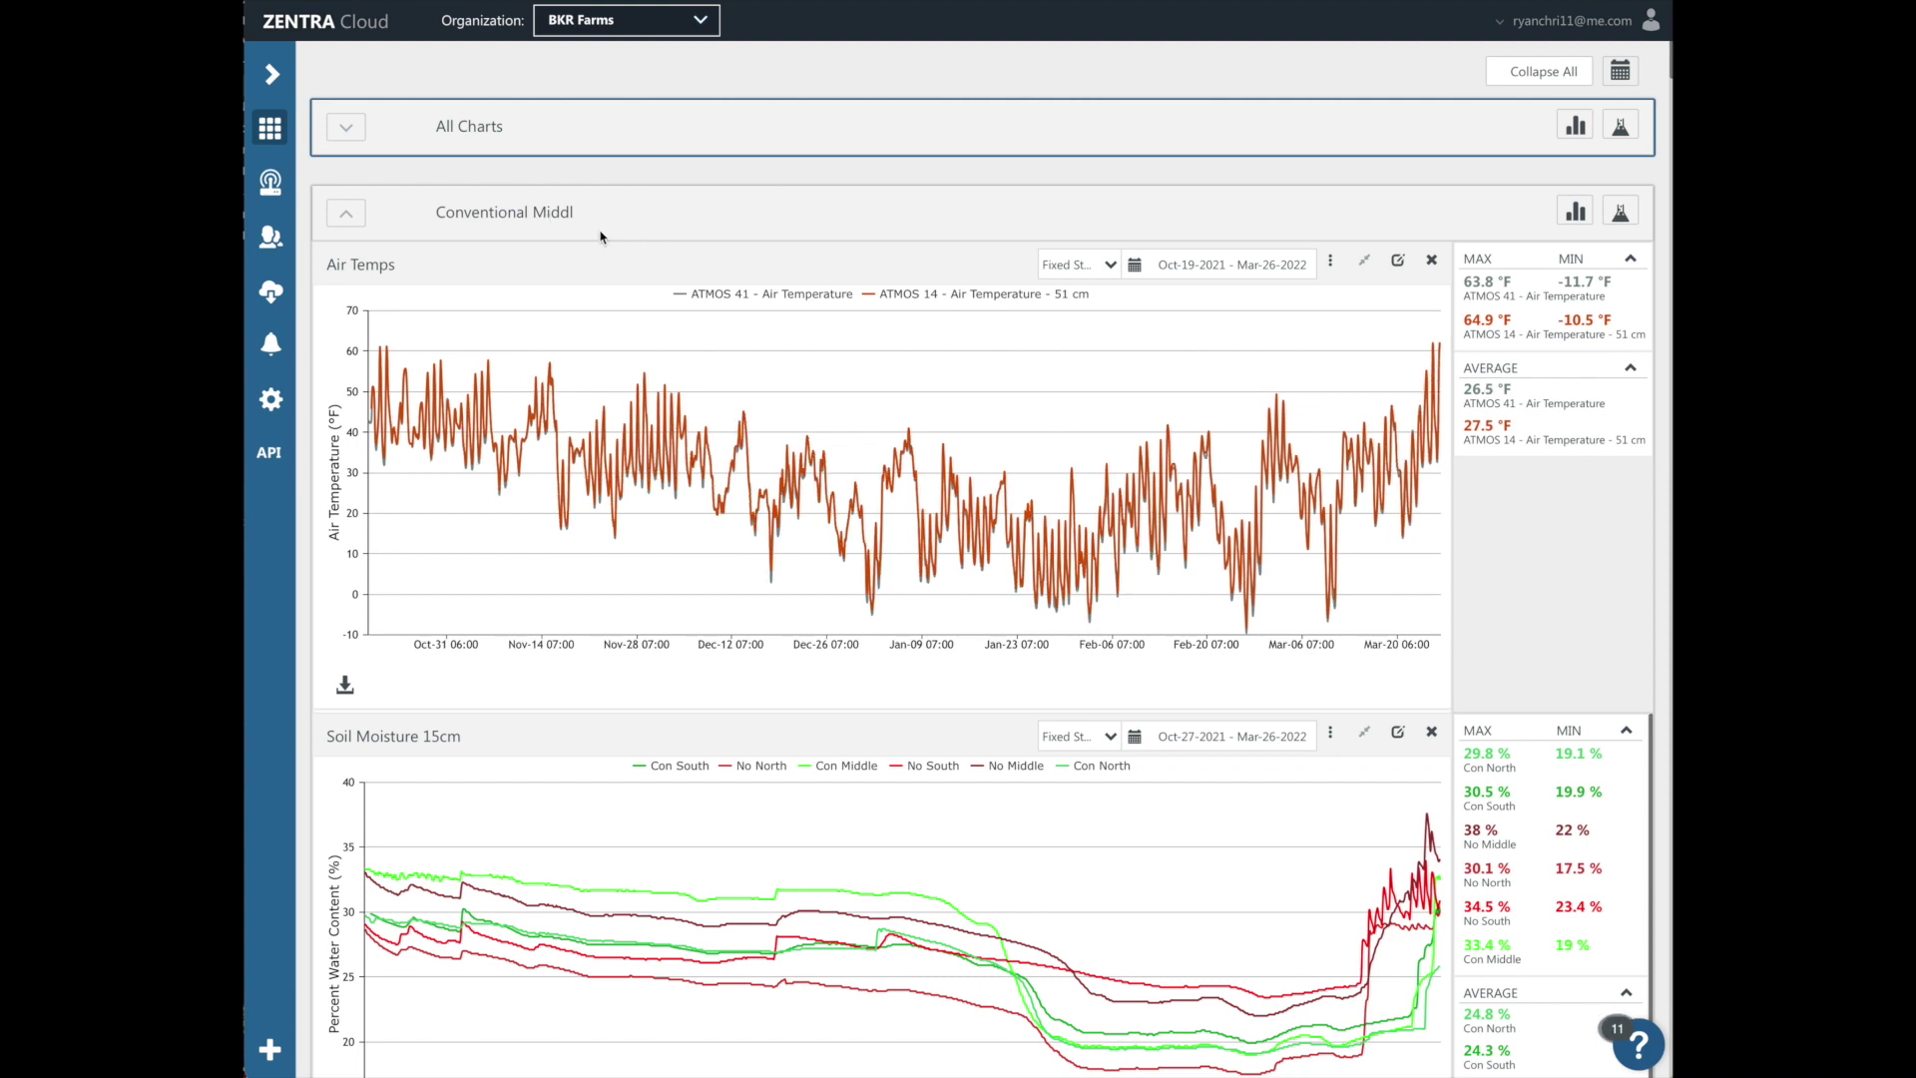
{"action": "scroll", "coordinate": [1001, 606], "scroll_direction": "down", "scroll_amount": 1}
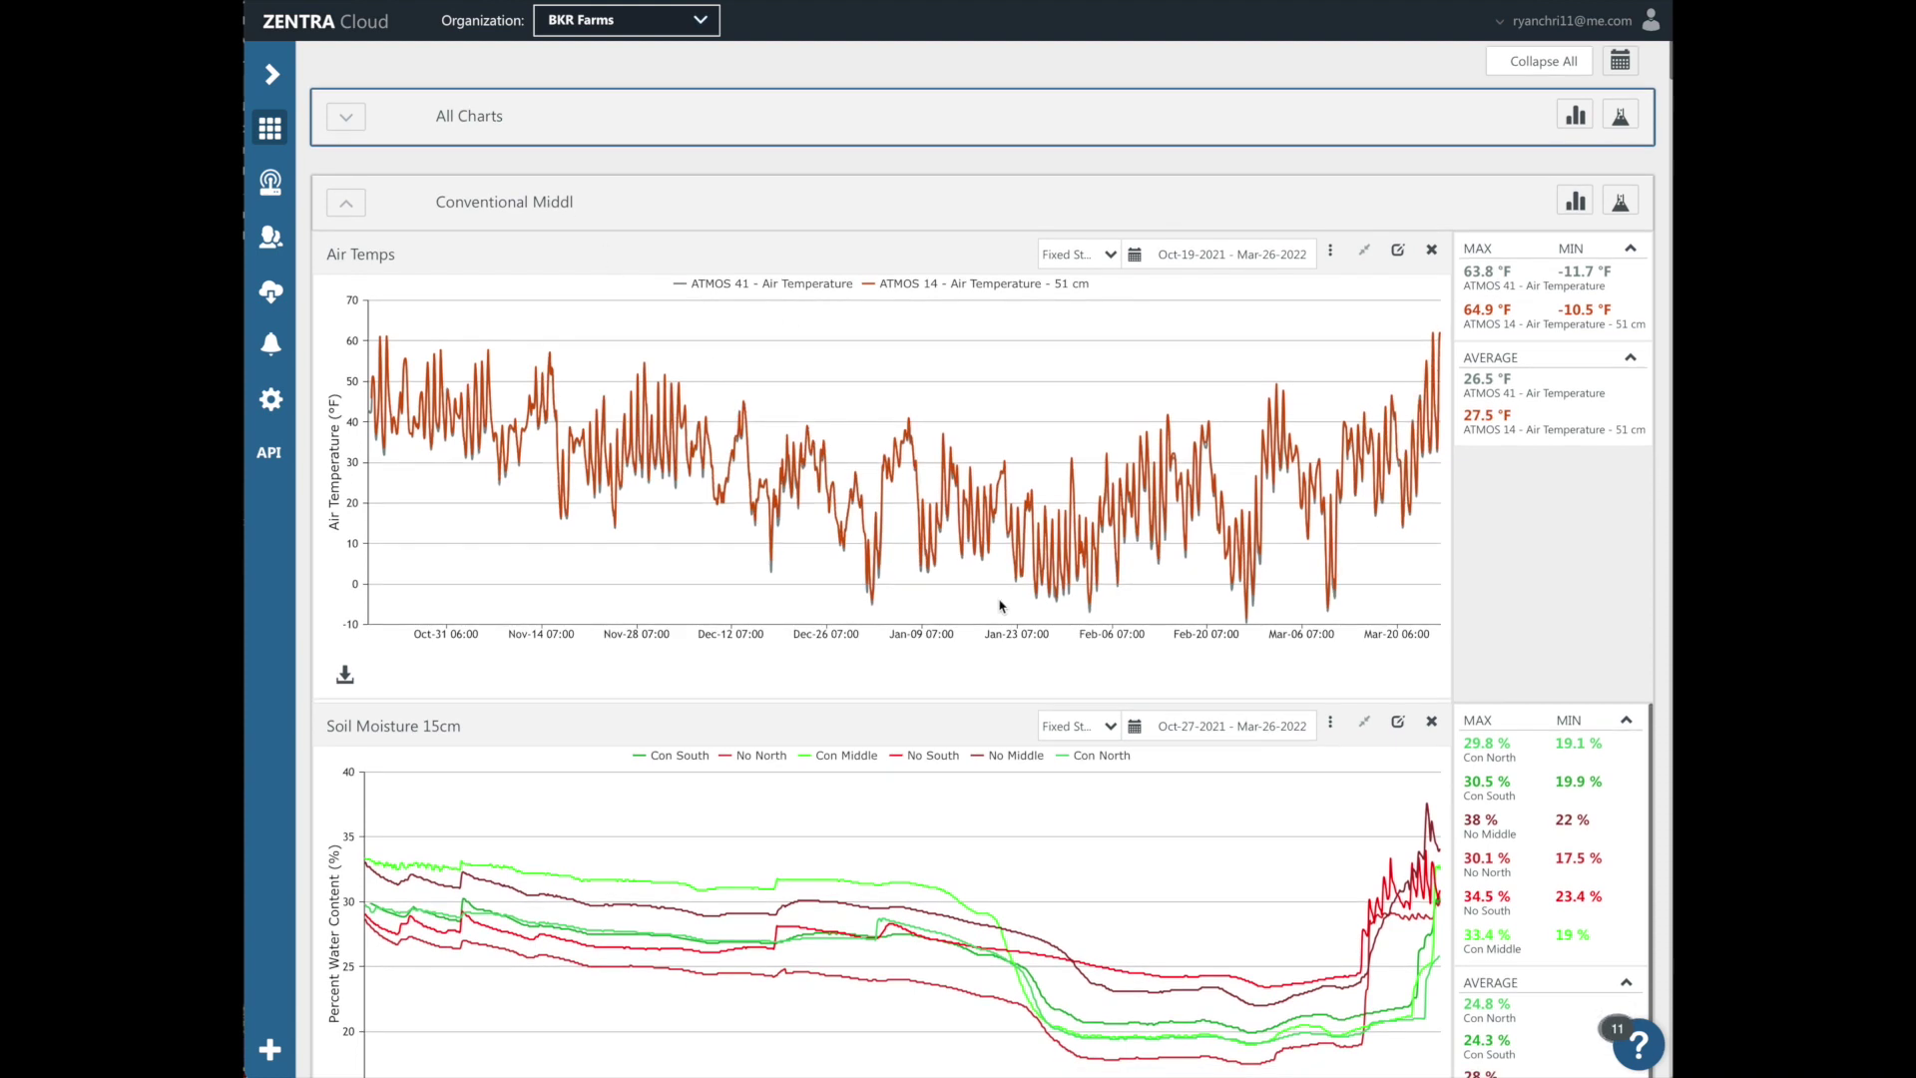
{"action": "scroll", "coordinate": [1001, 605], "scroll_direction": "down", "scroll_amount": 1}
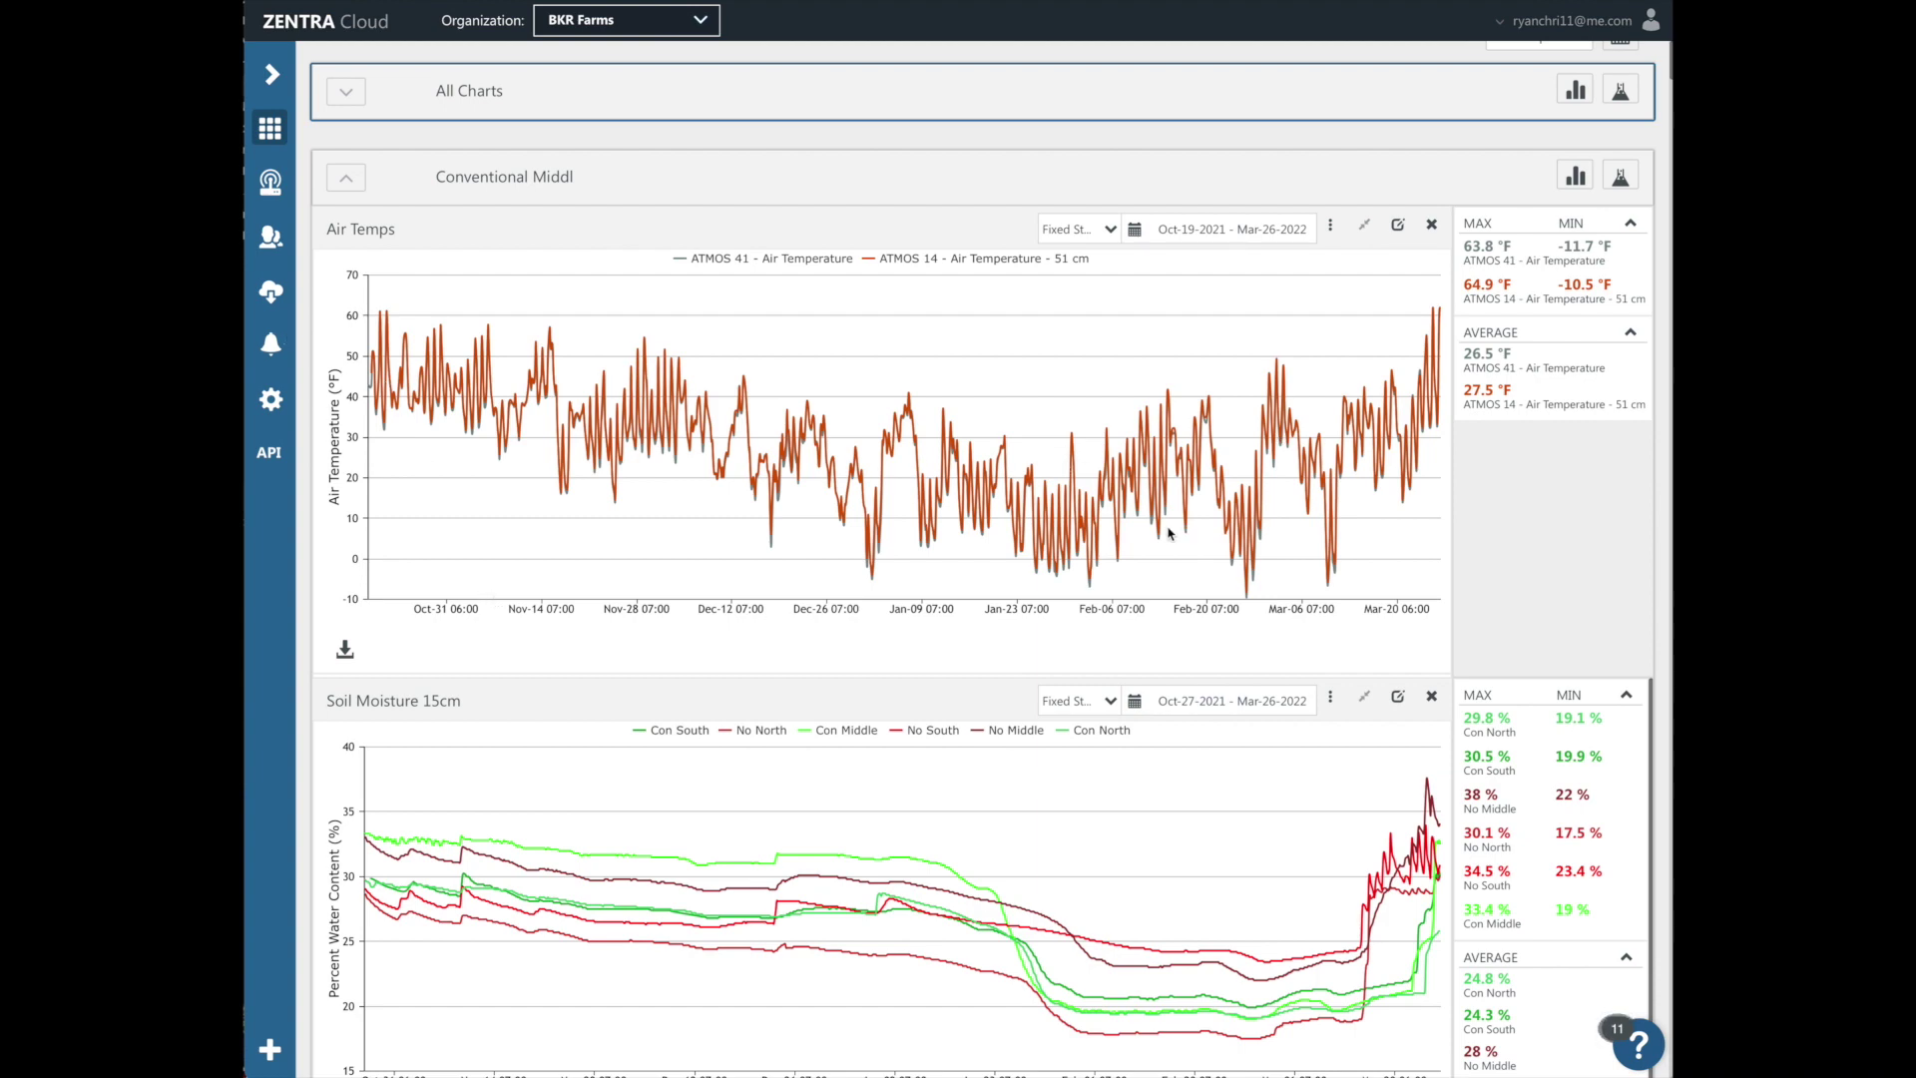
Step: Bring the Soil Moisture 15cm and 30cm charts for all six sites, Oct-27-2021 to Mar-26-2022, into view
{"action": "scroll", "coordinate": [1170, 529], "scroll_direction": "down", "scroll_amount": 5}
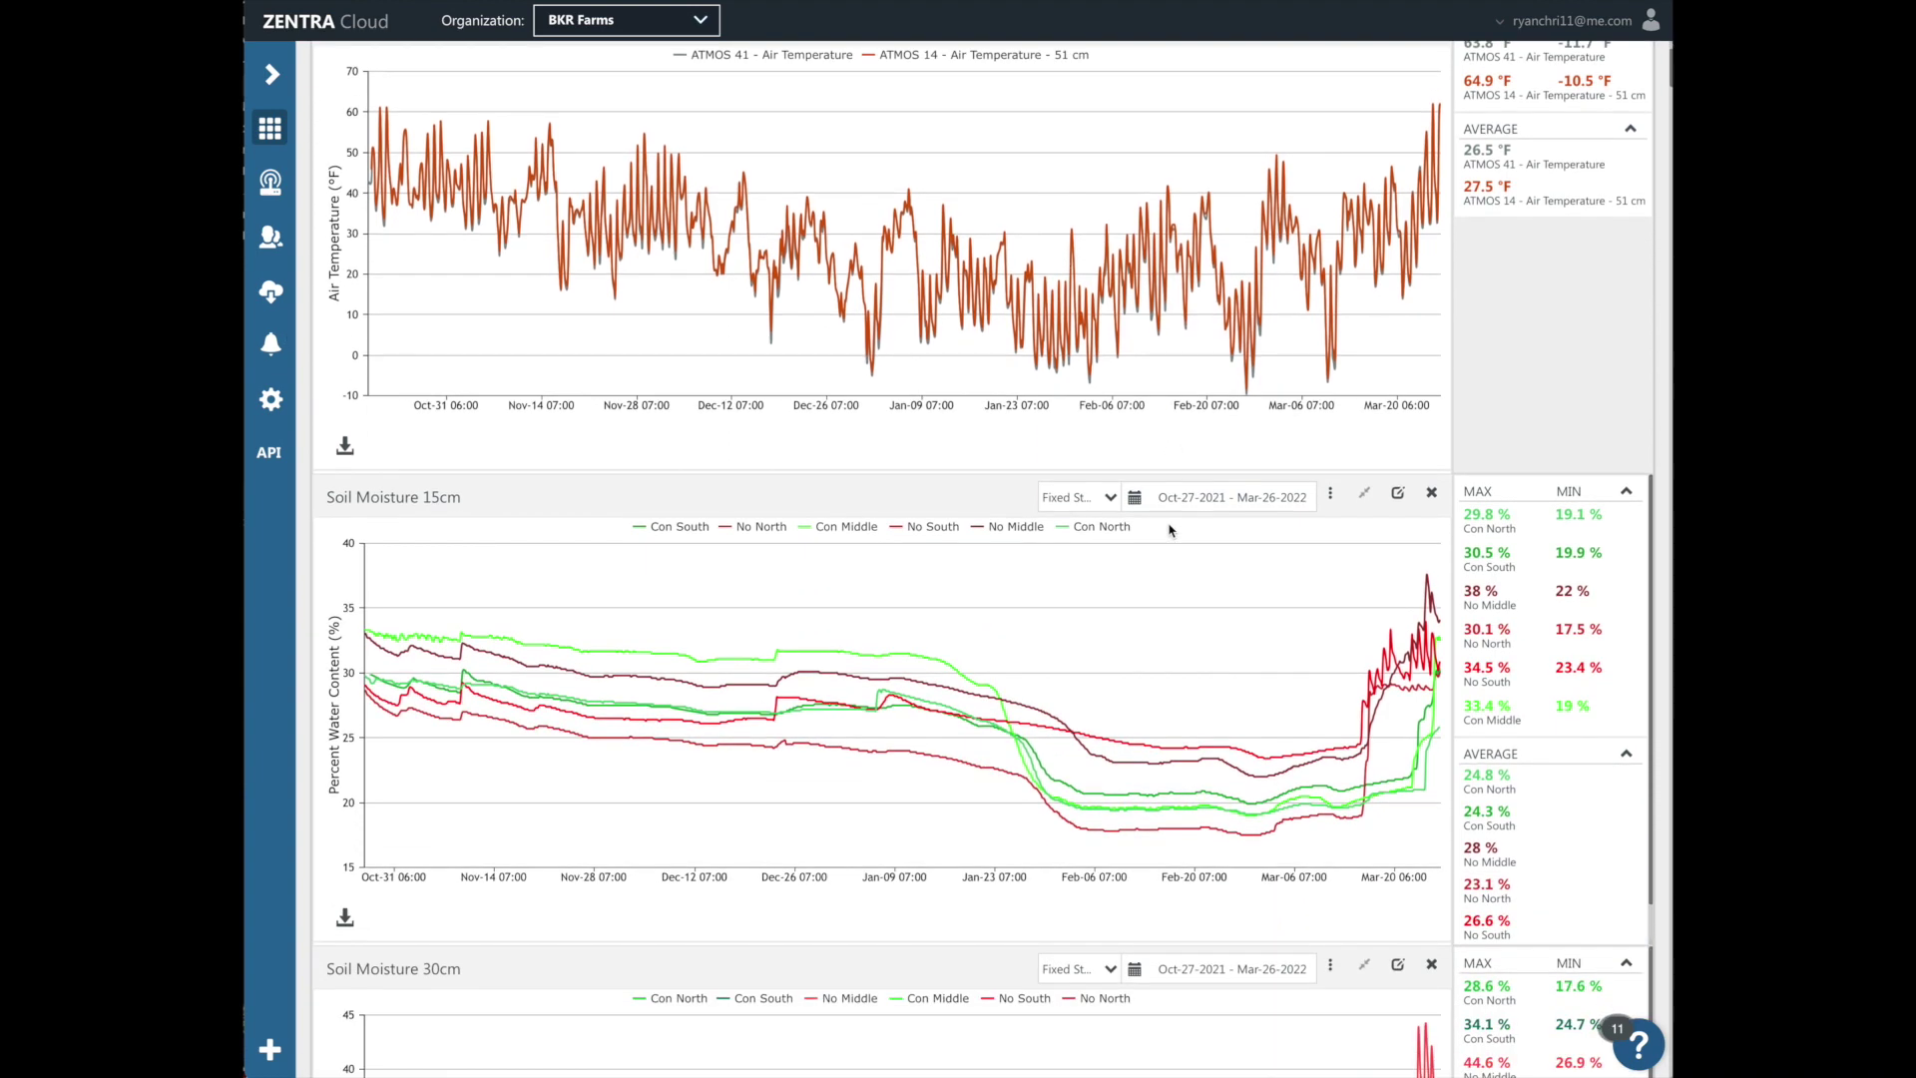
{"action": "scroll", "coordinate": [1171, 530], "scroll_direction": "down", "scroll_amount": 2}
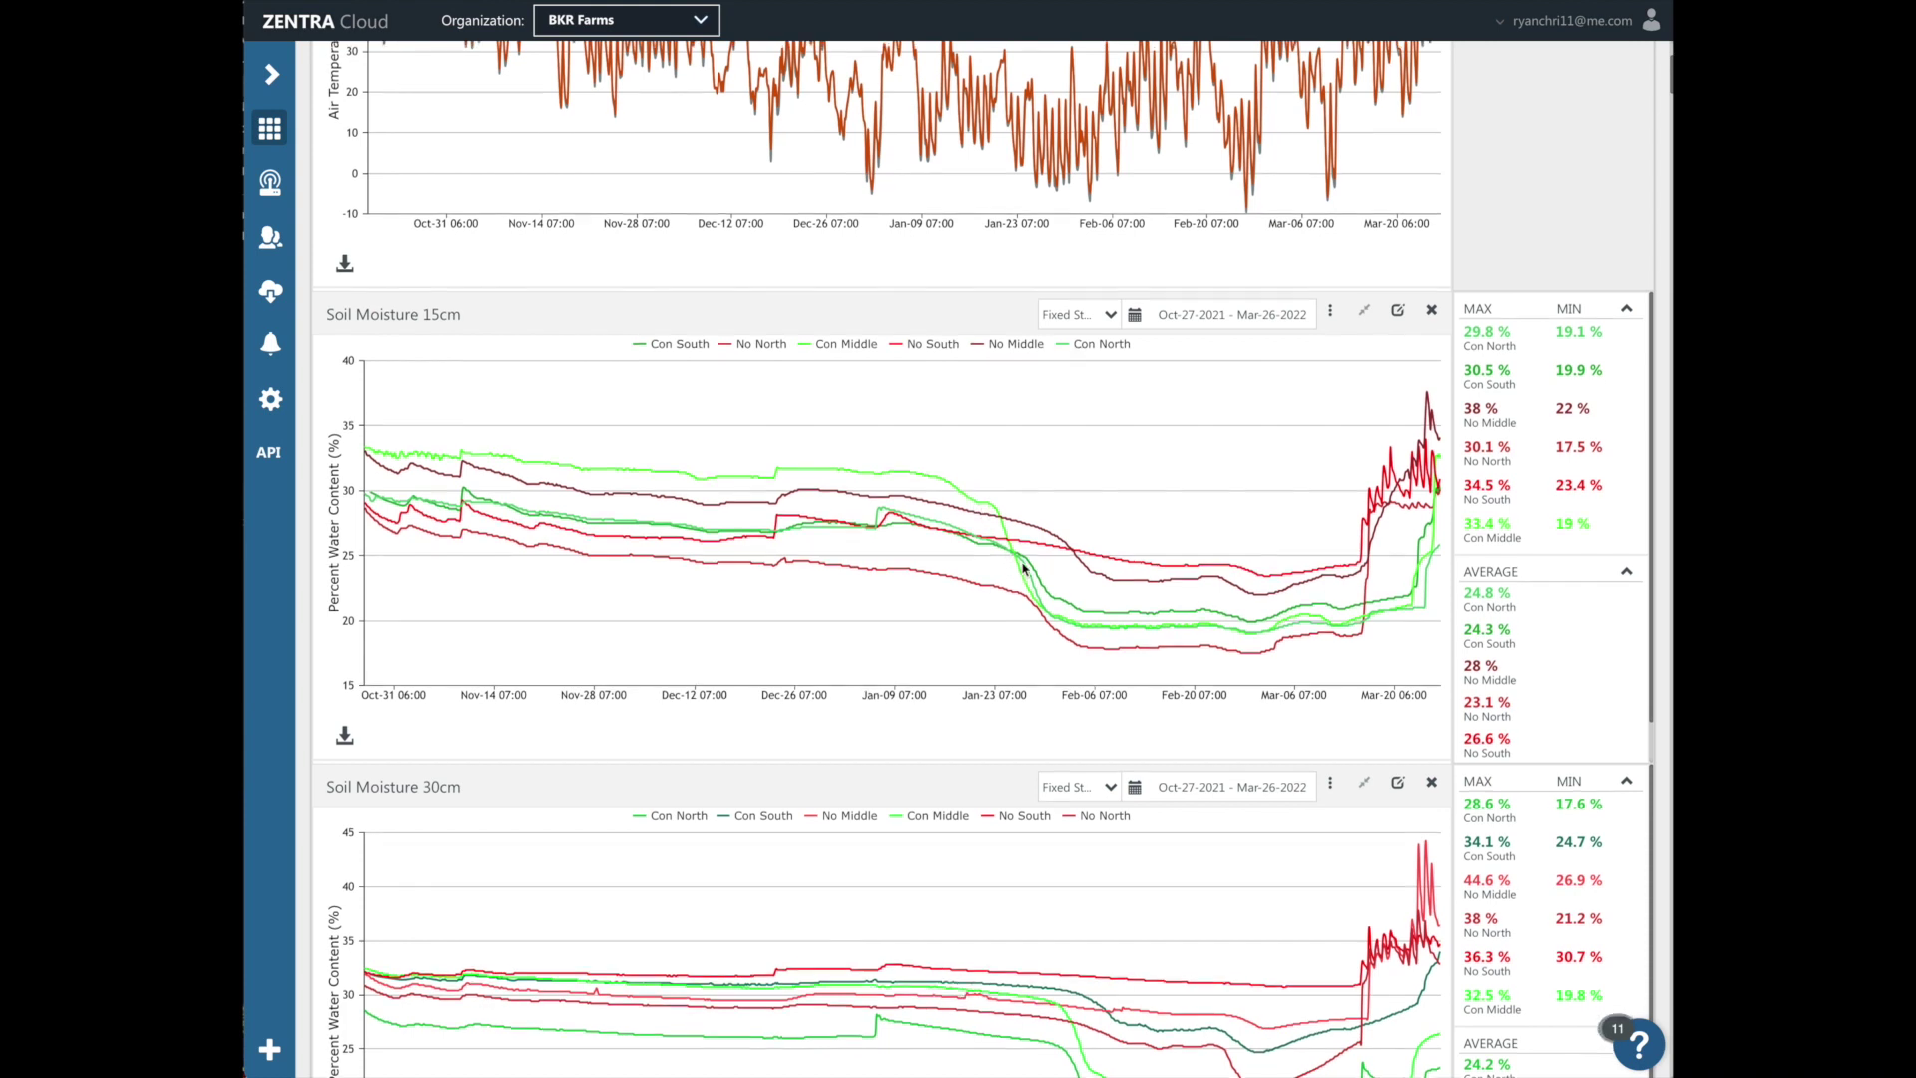
{"action": "scroll", "coordinate": [1026, 568], "scroll_direction": "up", "scroll_amount": 1}
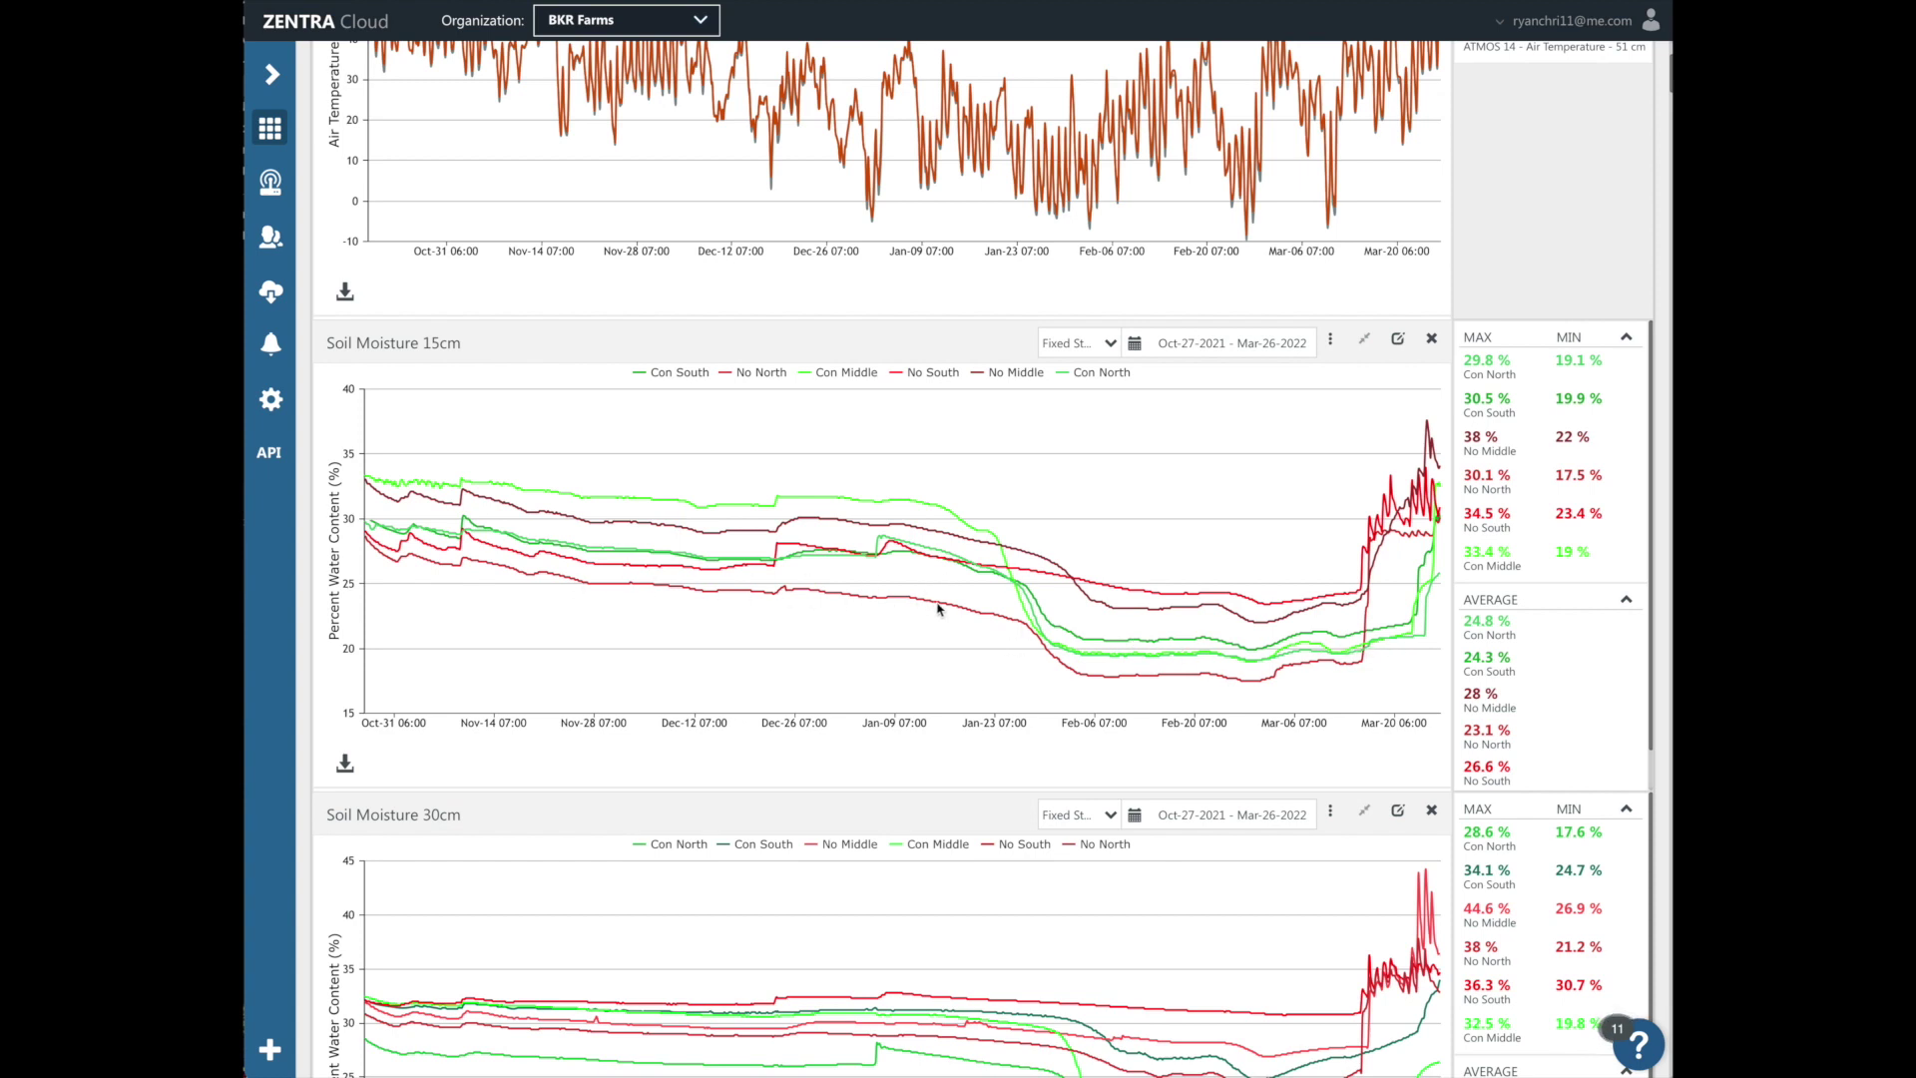
{"action": "scroll", "coordinate": [958, 611], "scroll_direction": "down", "scroll_amount": 1}
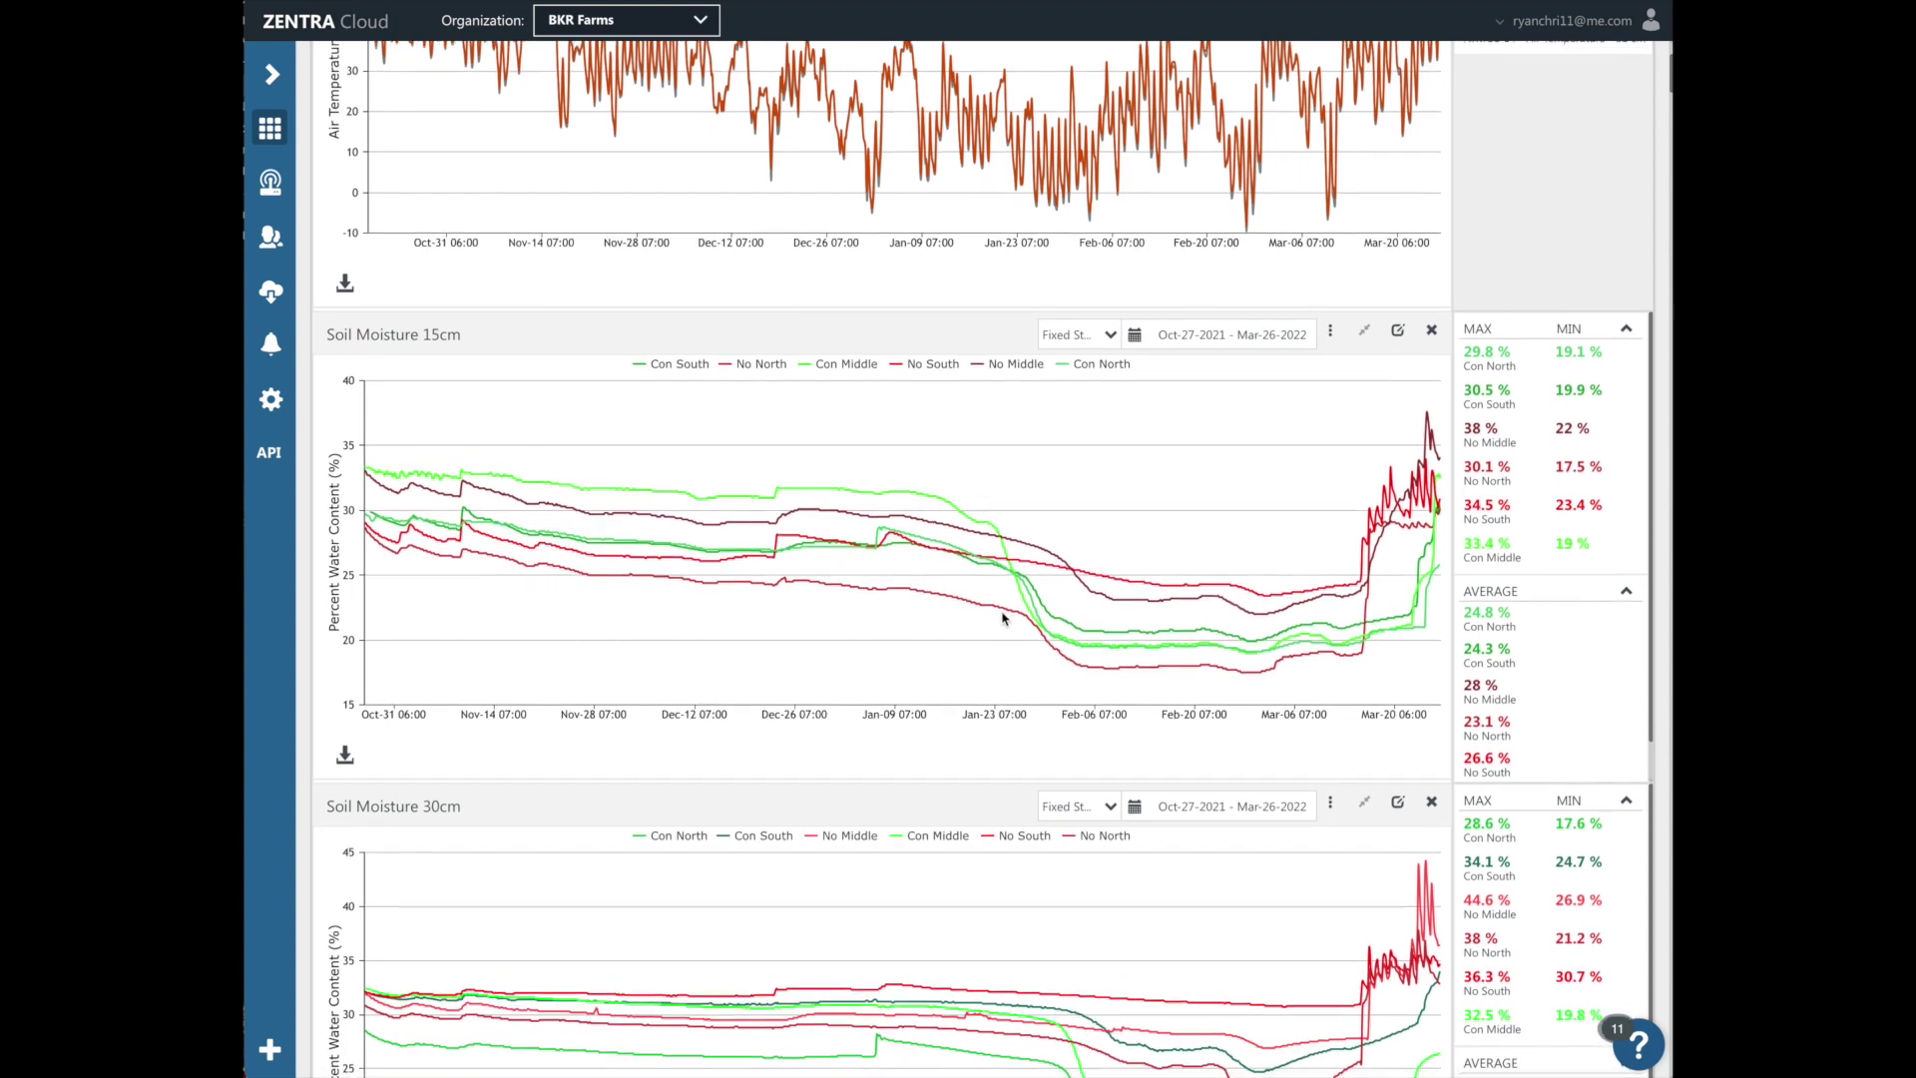
{"action": "scroll", "coordinate": [1003, 618], "scroll_direction": "down", "scroll_amount": 1}
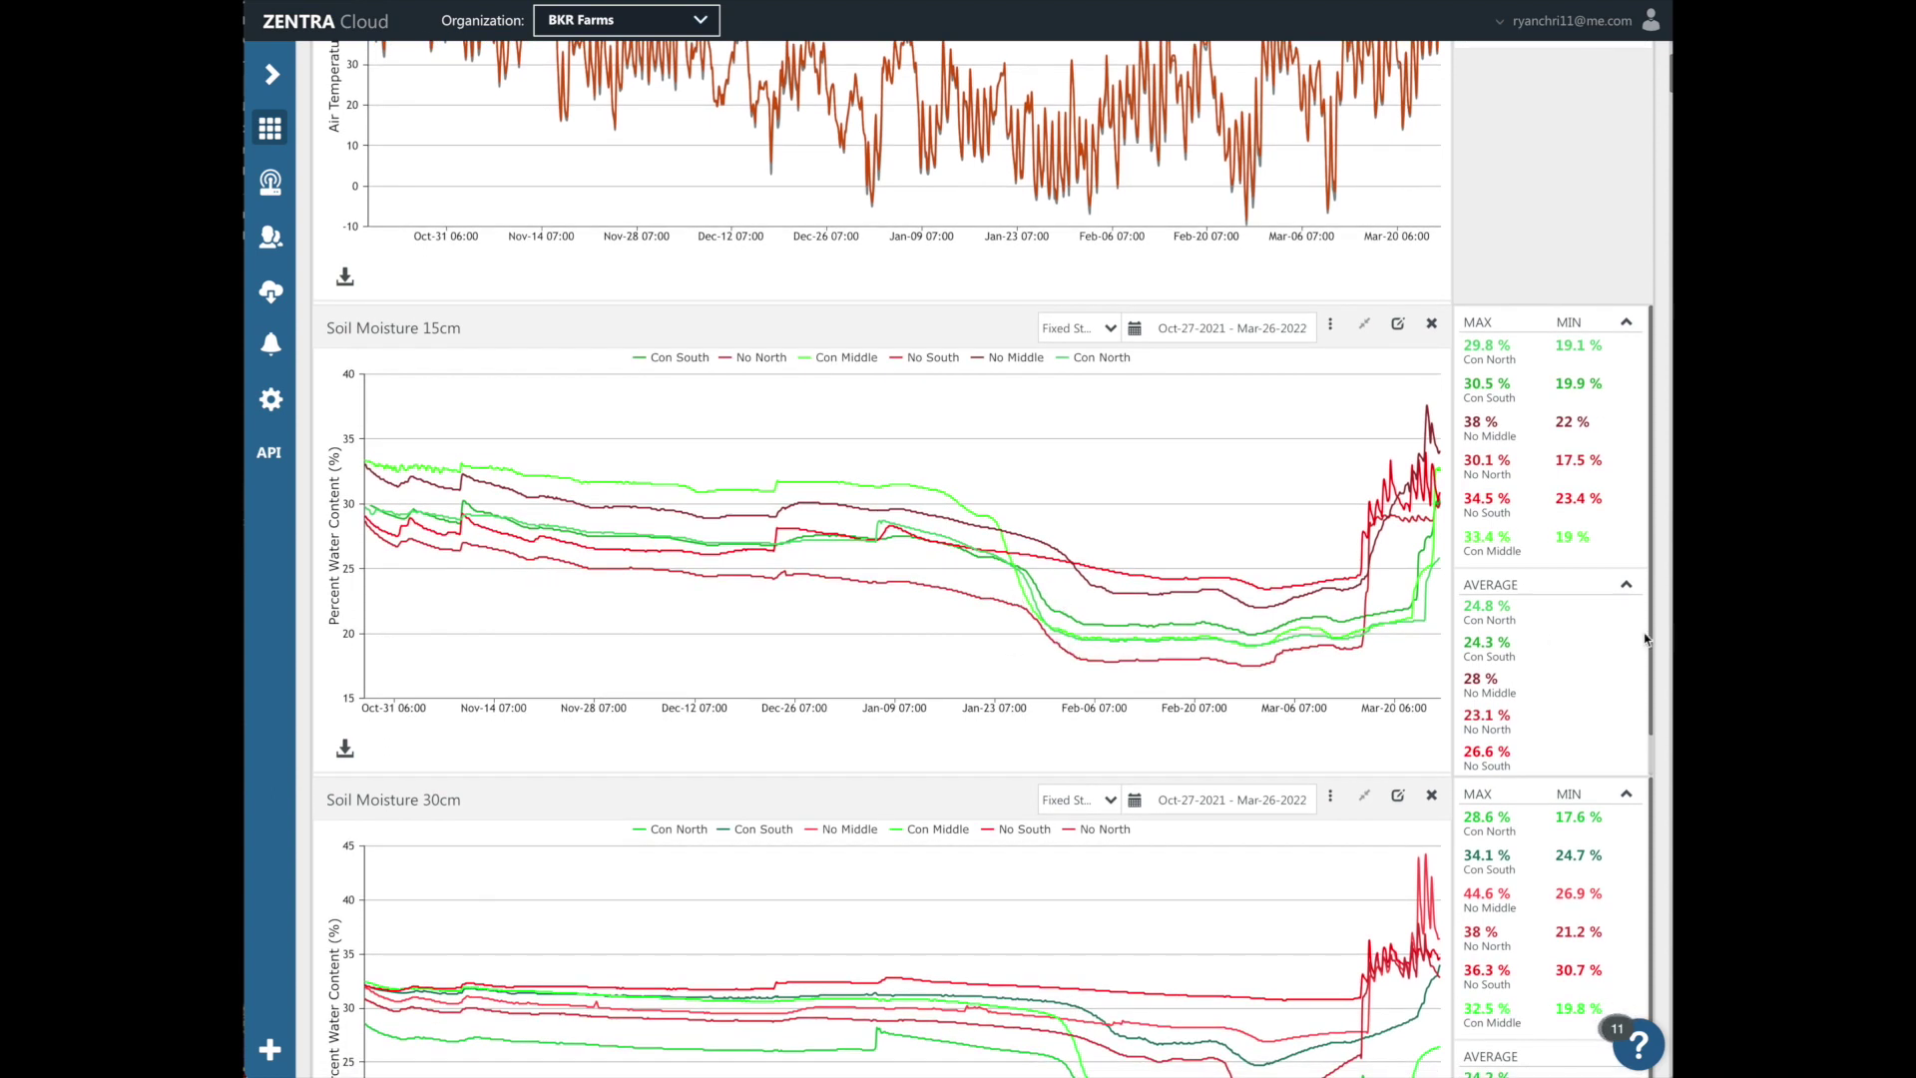
{"action": "scroll", "coordinate": [1349, 640], "scroll_direction": "down", "scroll_amount": 1}
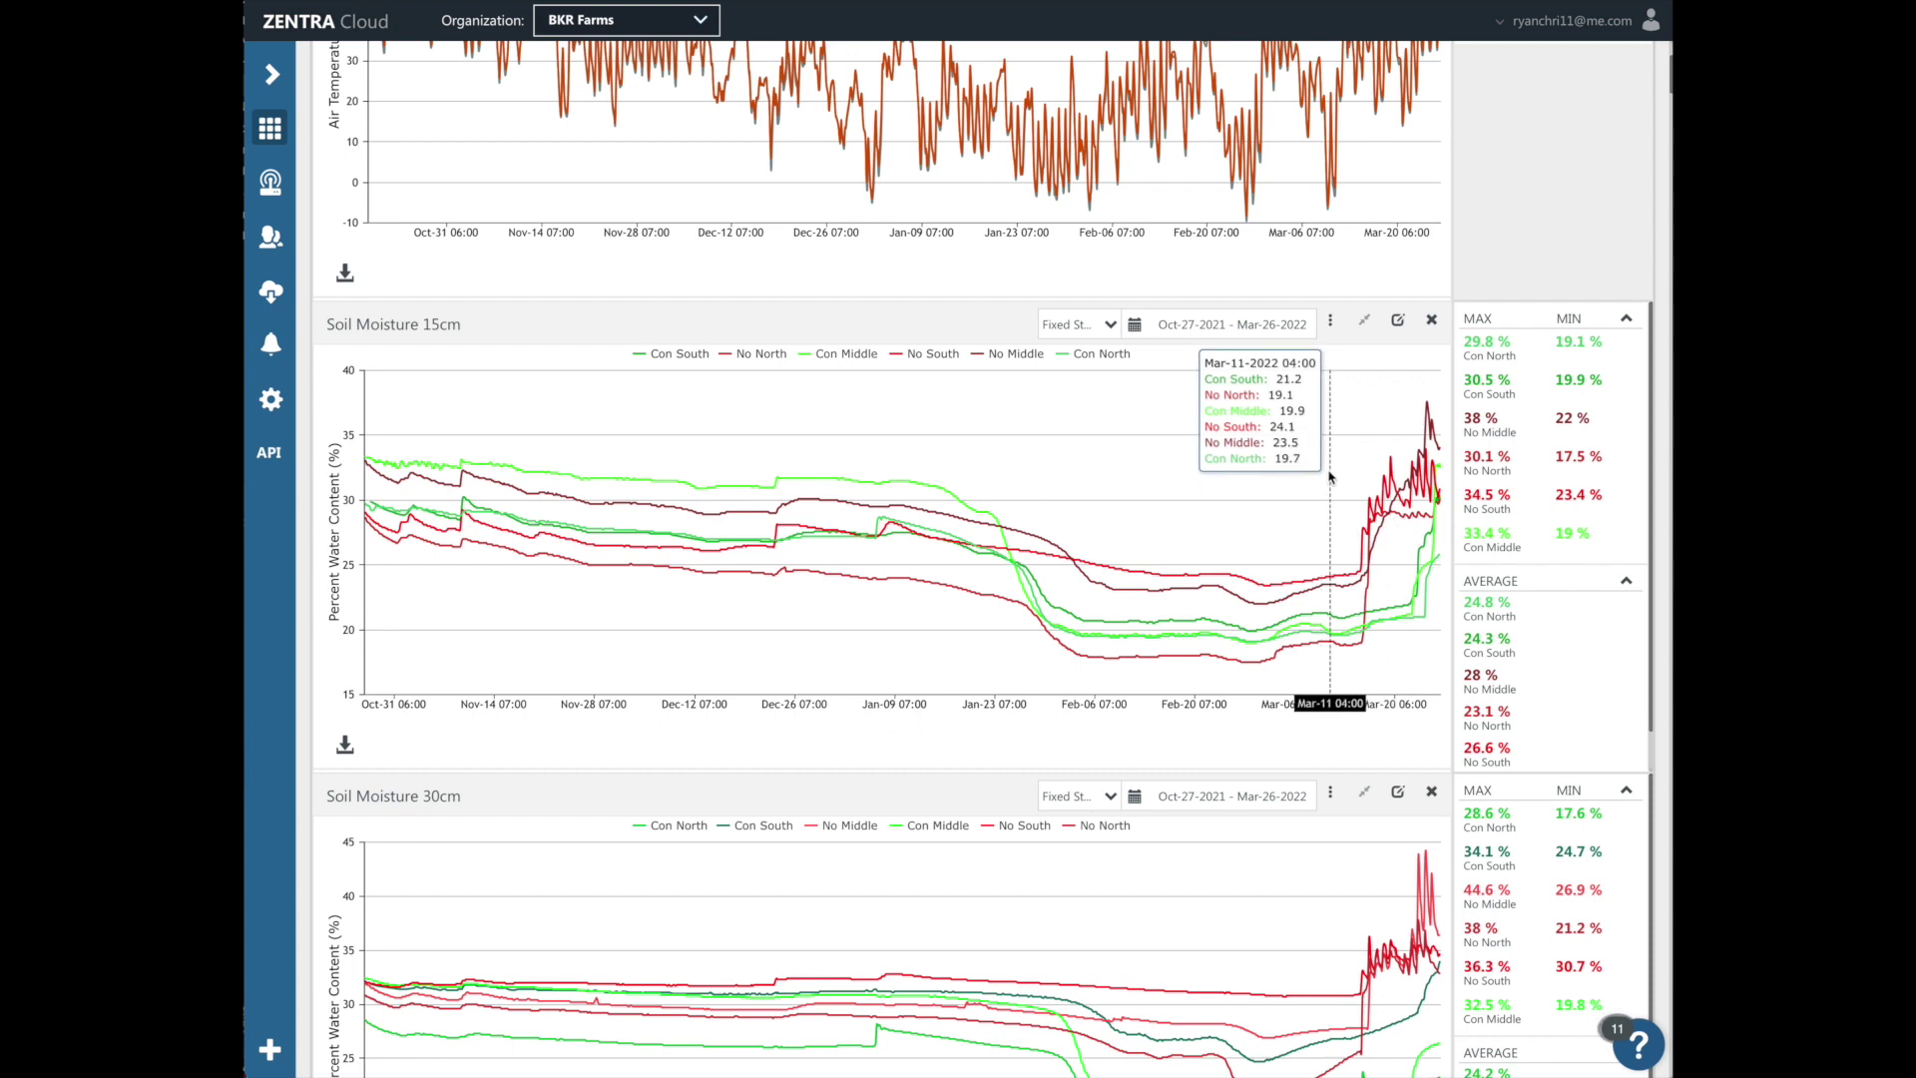
Step: Zoom the Soil Moisture 15cm chart in two passes down to roughly Mar-22 through Mar-26
{"action": "left_click_drag", "start_coordinate": [1304, 481], "coordinate": [1438, 484]}
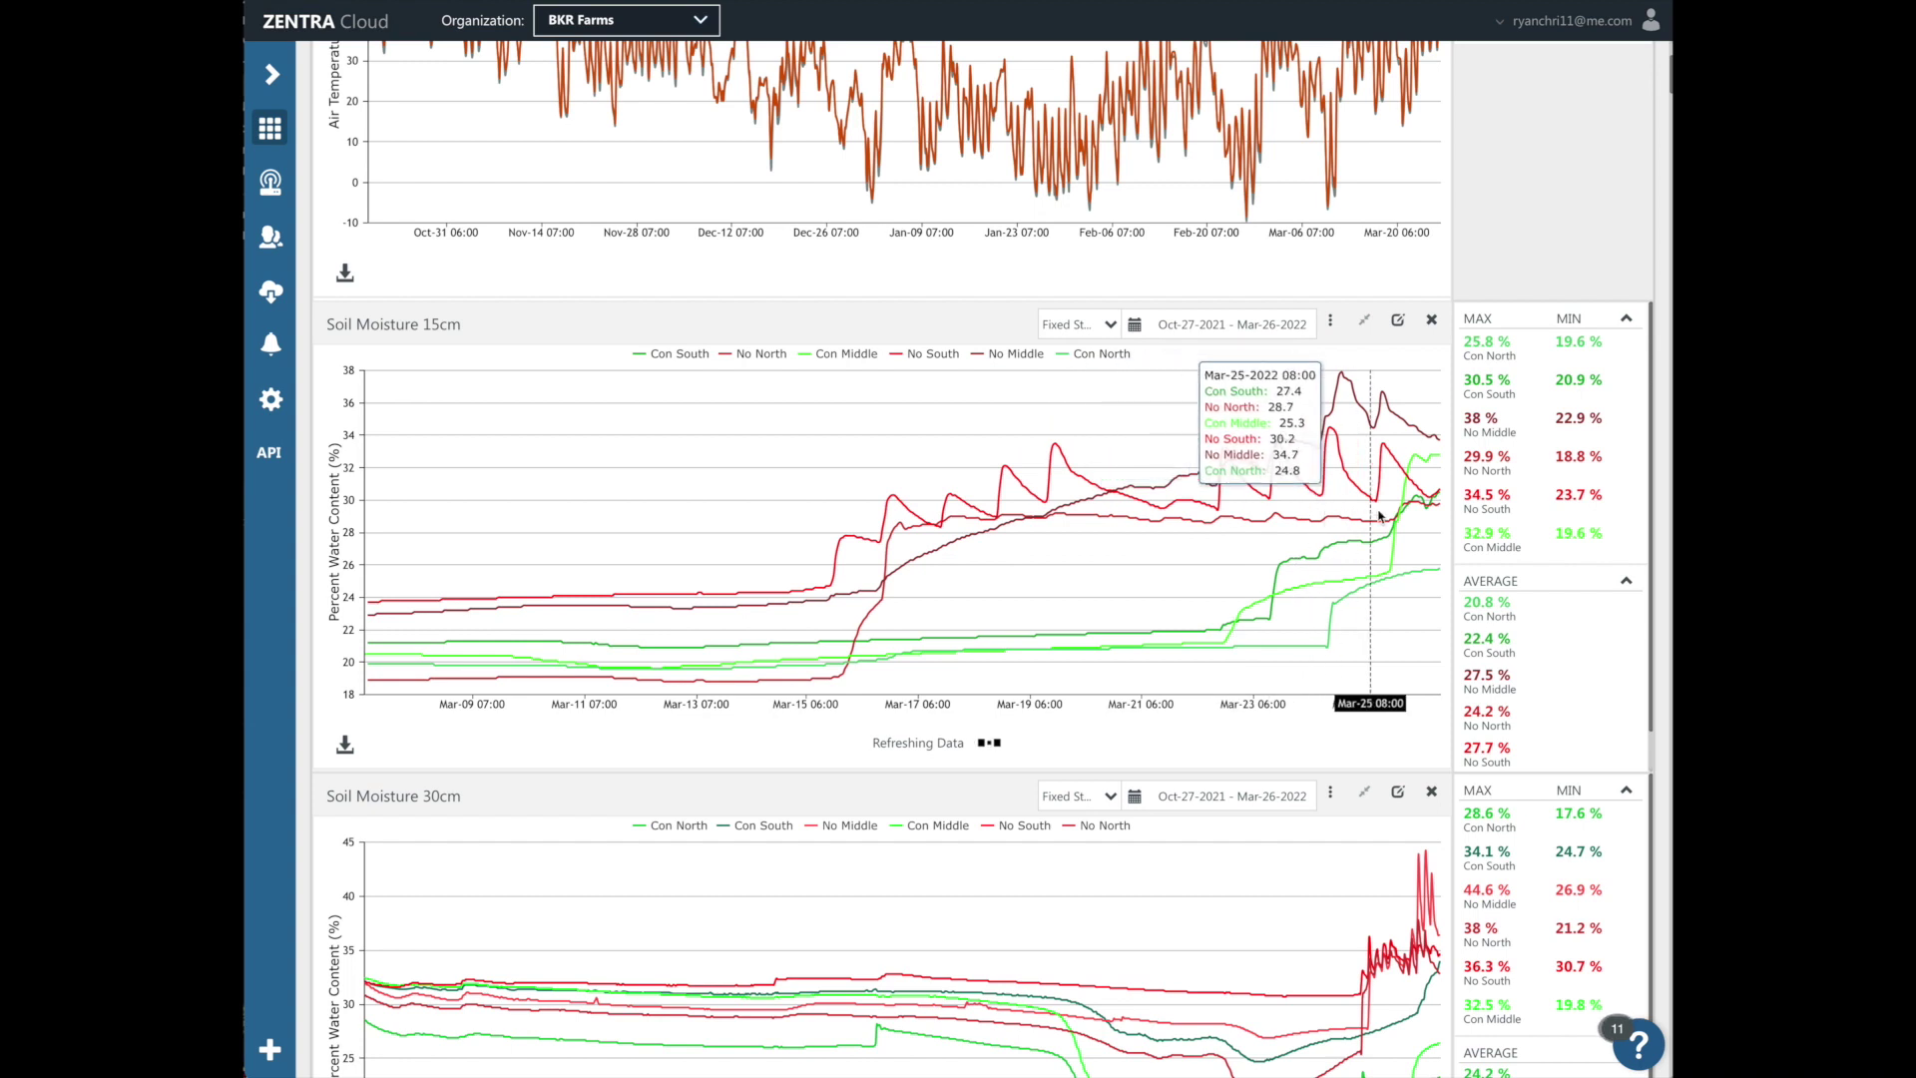
{"action": "left_click_drag", "start_coordinate": [1166, 534], "coordinate": [1441, 530]}
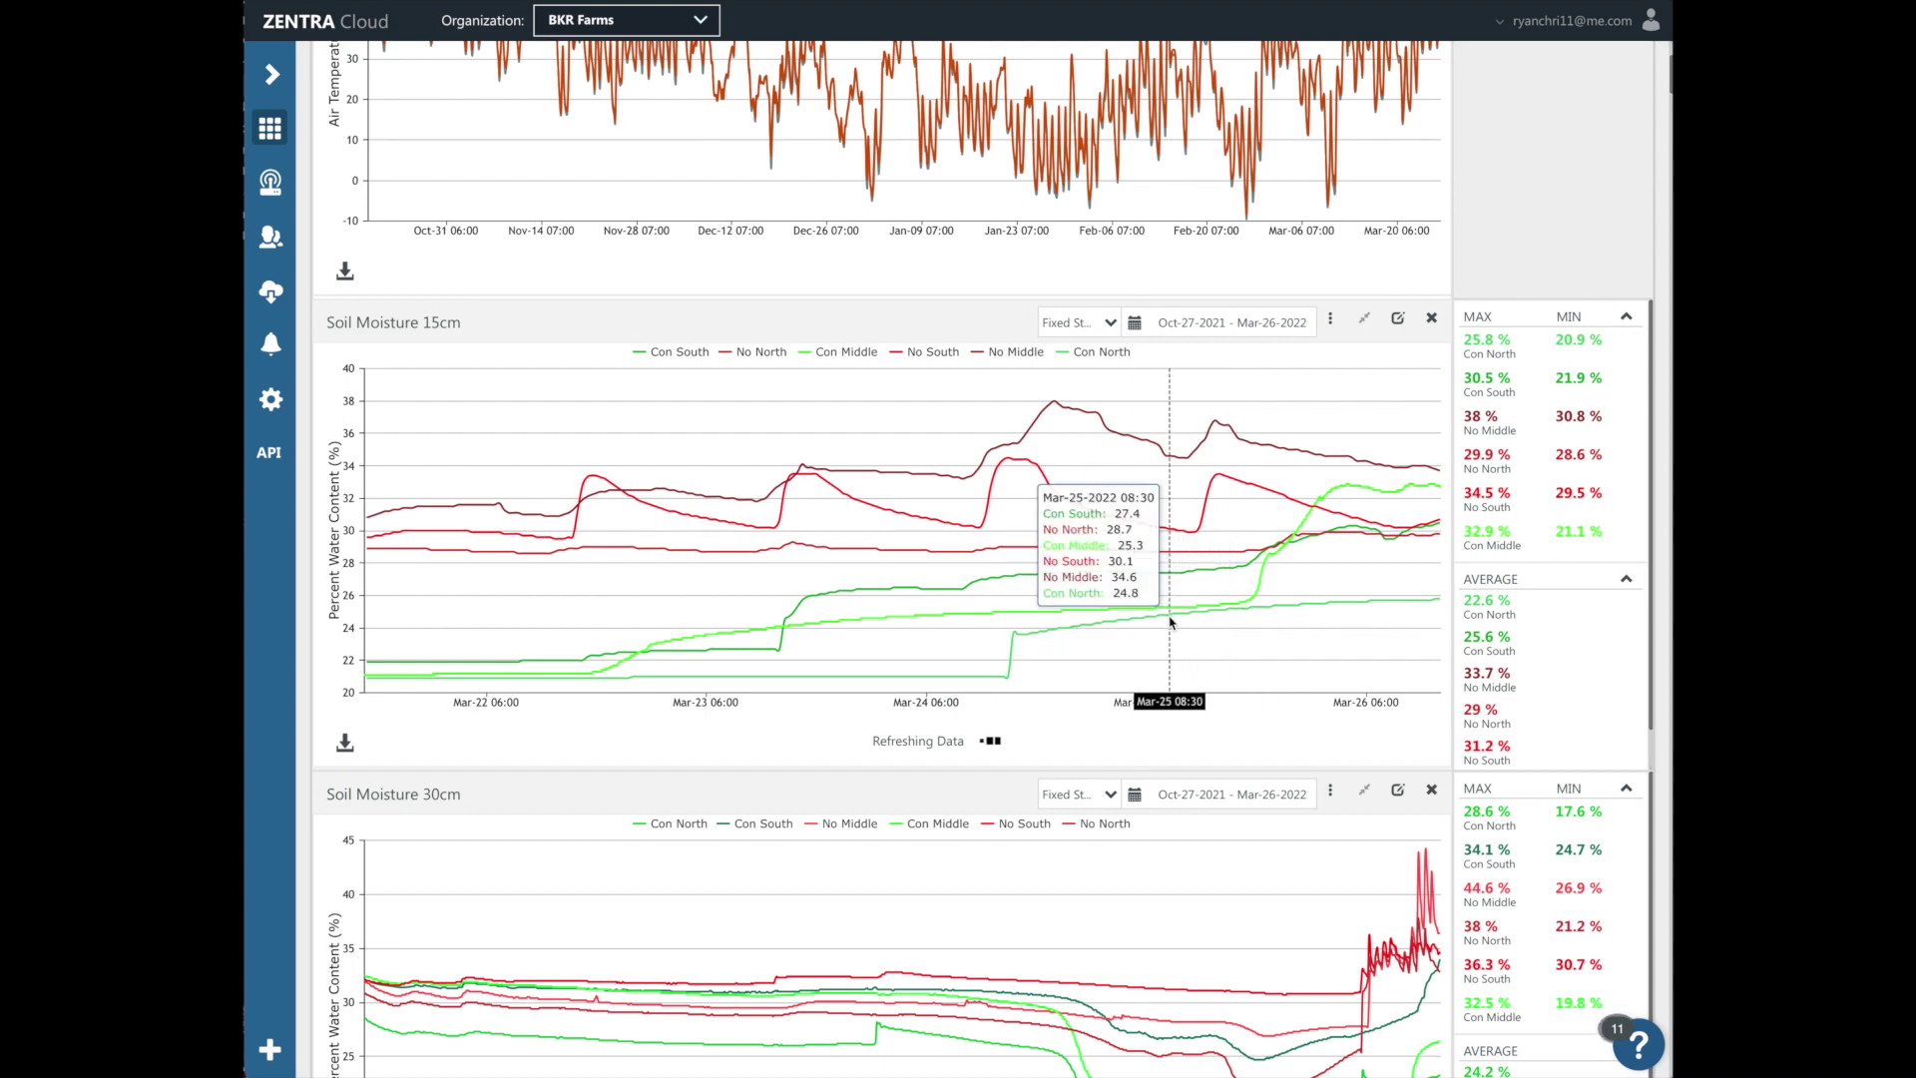
Step: Zoom the Soil Moisture 30cm chart to the Mar-13 through Mar-26 readings
{"action": "scroll", "coordinate": [1259, 587], "scroll_direction": "down", "scroll_amount": 3}
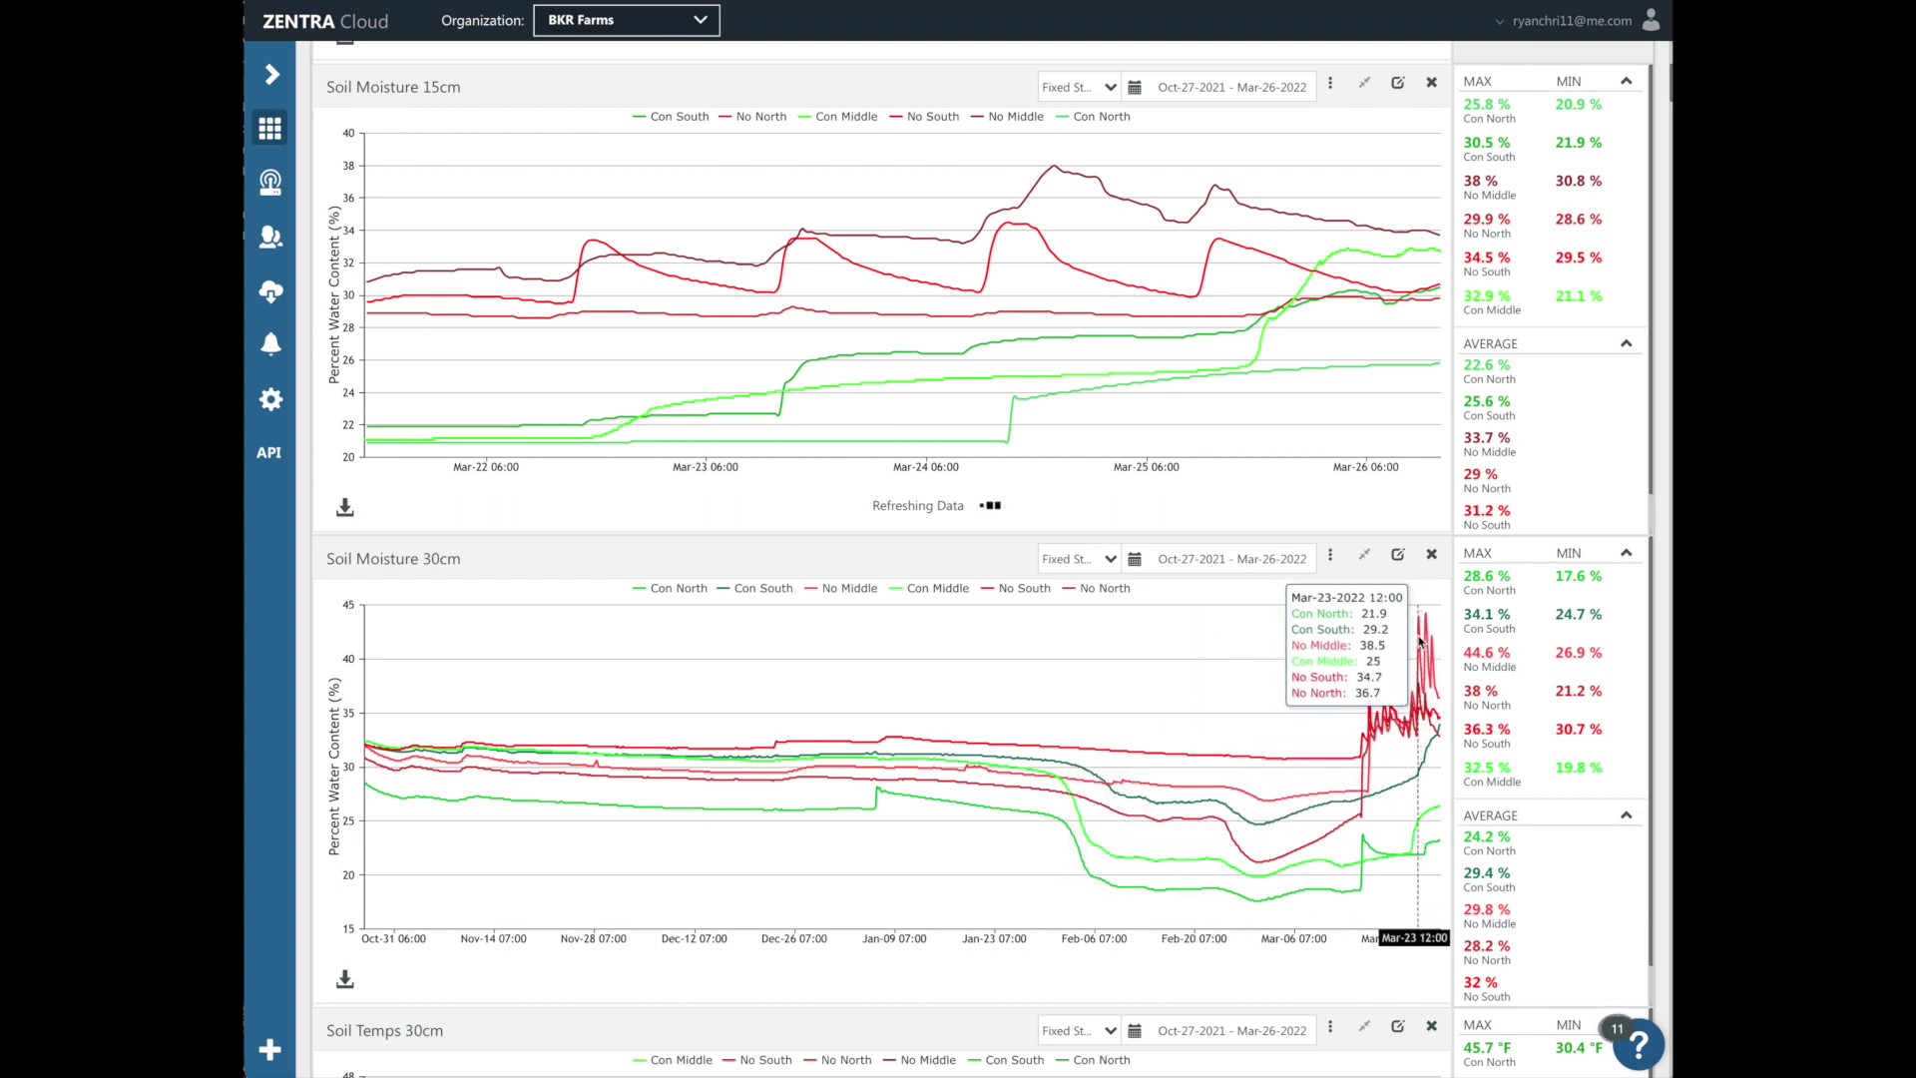
{"action": "left_click_drag", "start_coordinate": [1288, 698], "coordinate": [1442, 700]}
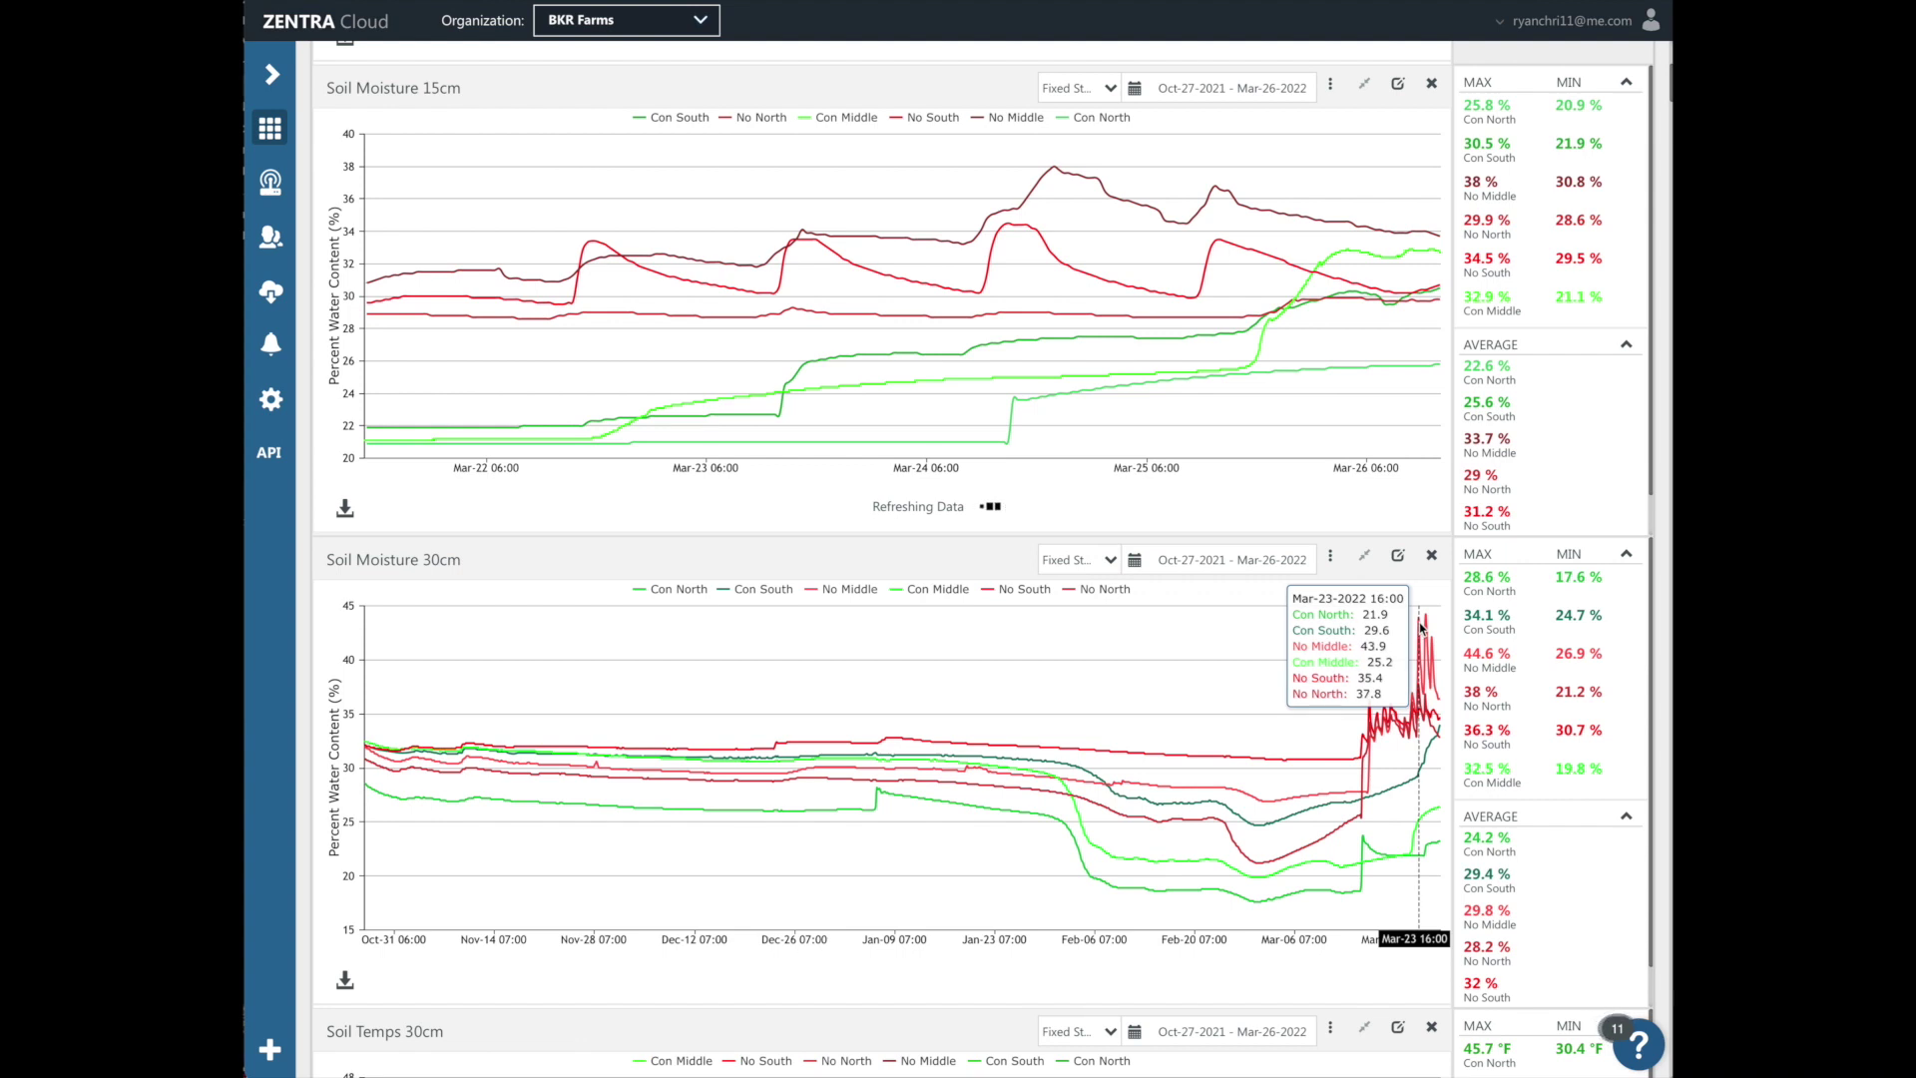
{"action": "left_click_drag", "start_coordinate": [1341, 699], "coordinate": [1445, 681]}
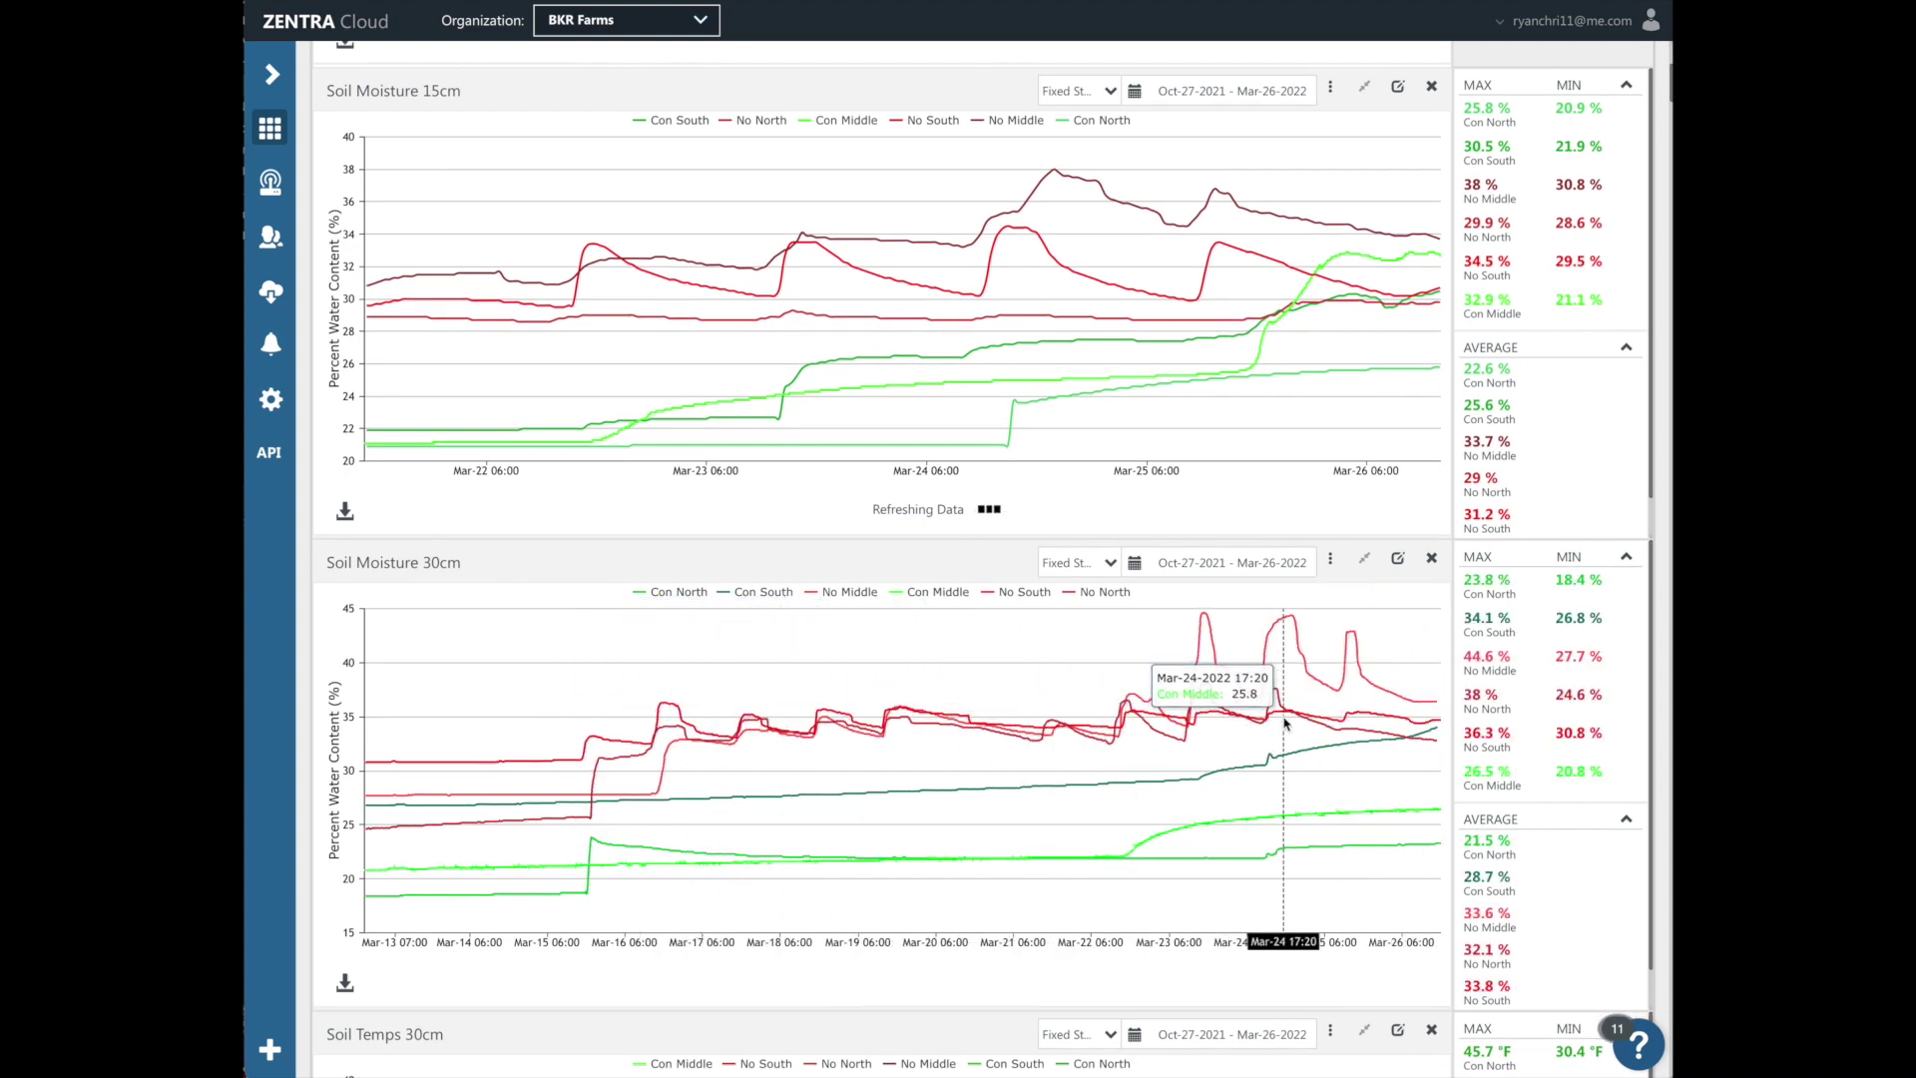
{"action": "scroll", "coordinate": [1535, 827], "scroll_direction": "down", "scroll_amount": 1}
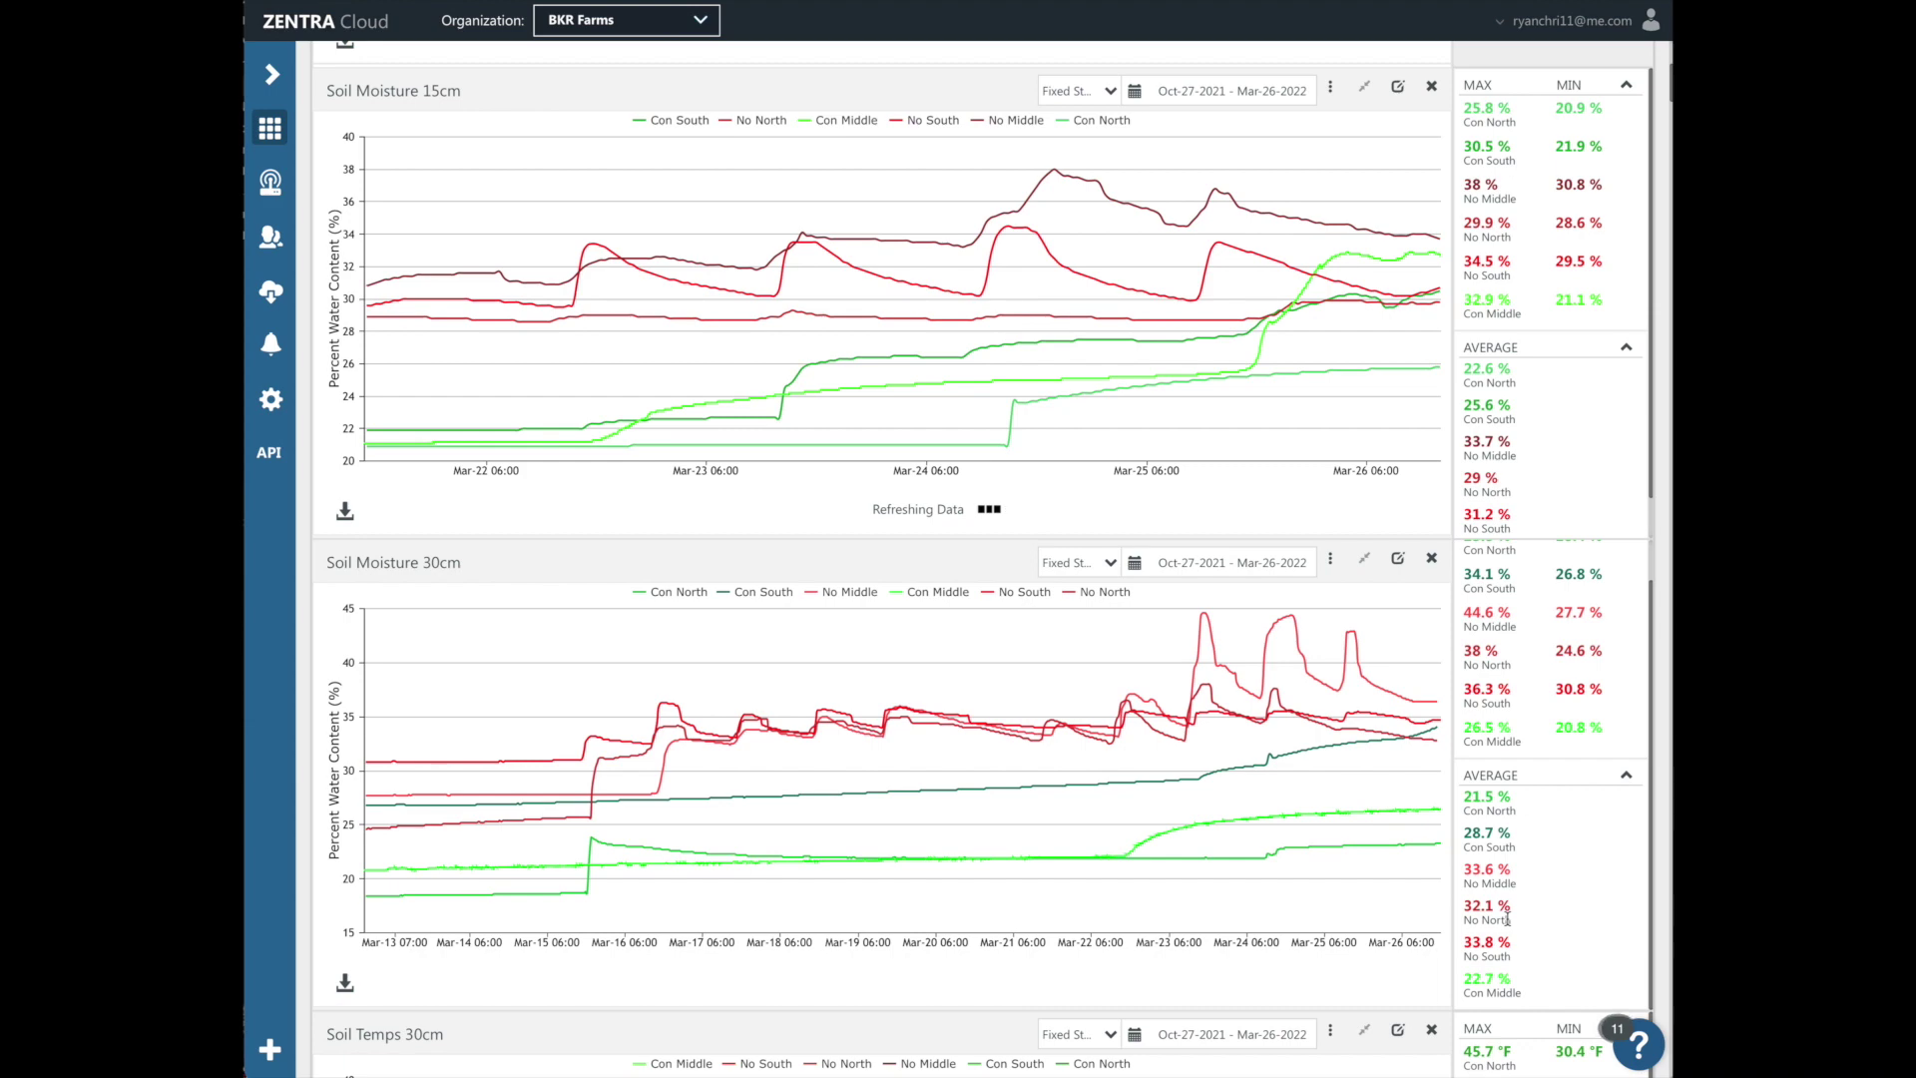
Step: Zoom the Soil Temps 30cm chart into March, then let it return to the full Oct–Mar range
{"action": "mouse_move", "coordinate": [1172, 794]}
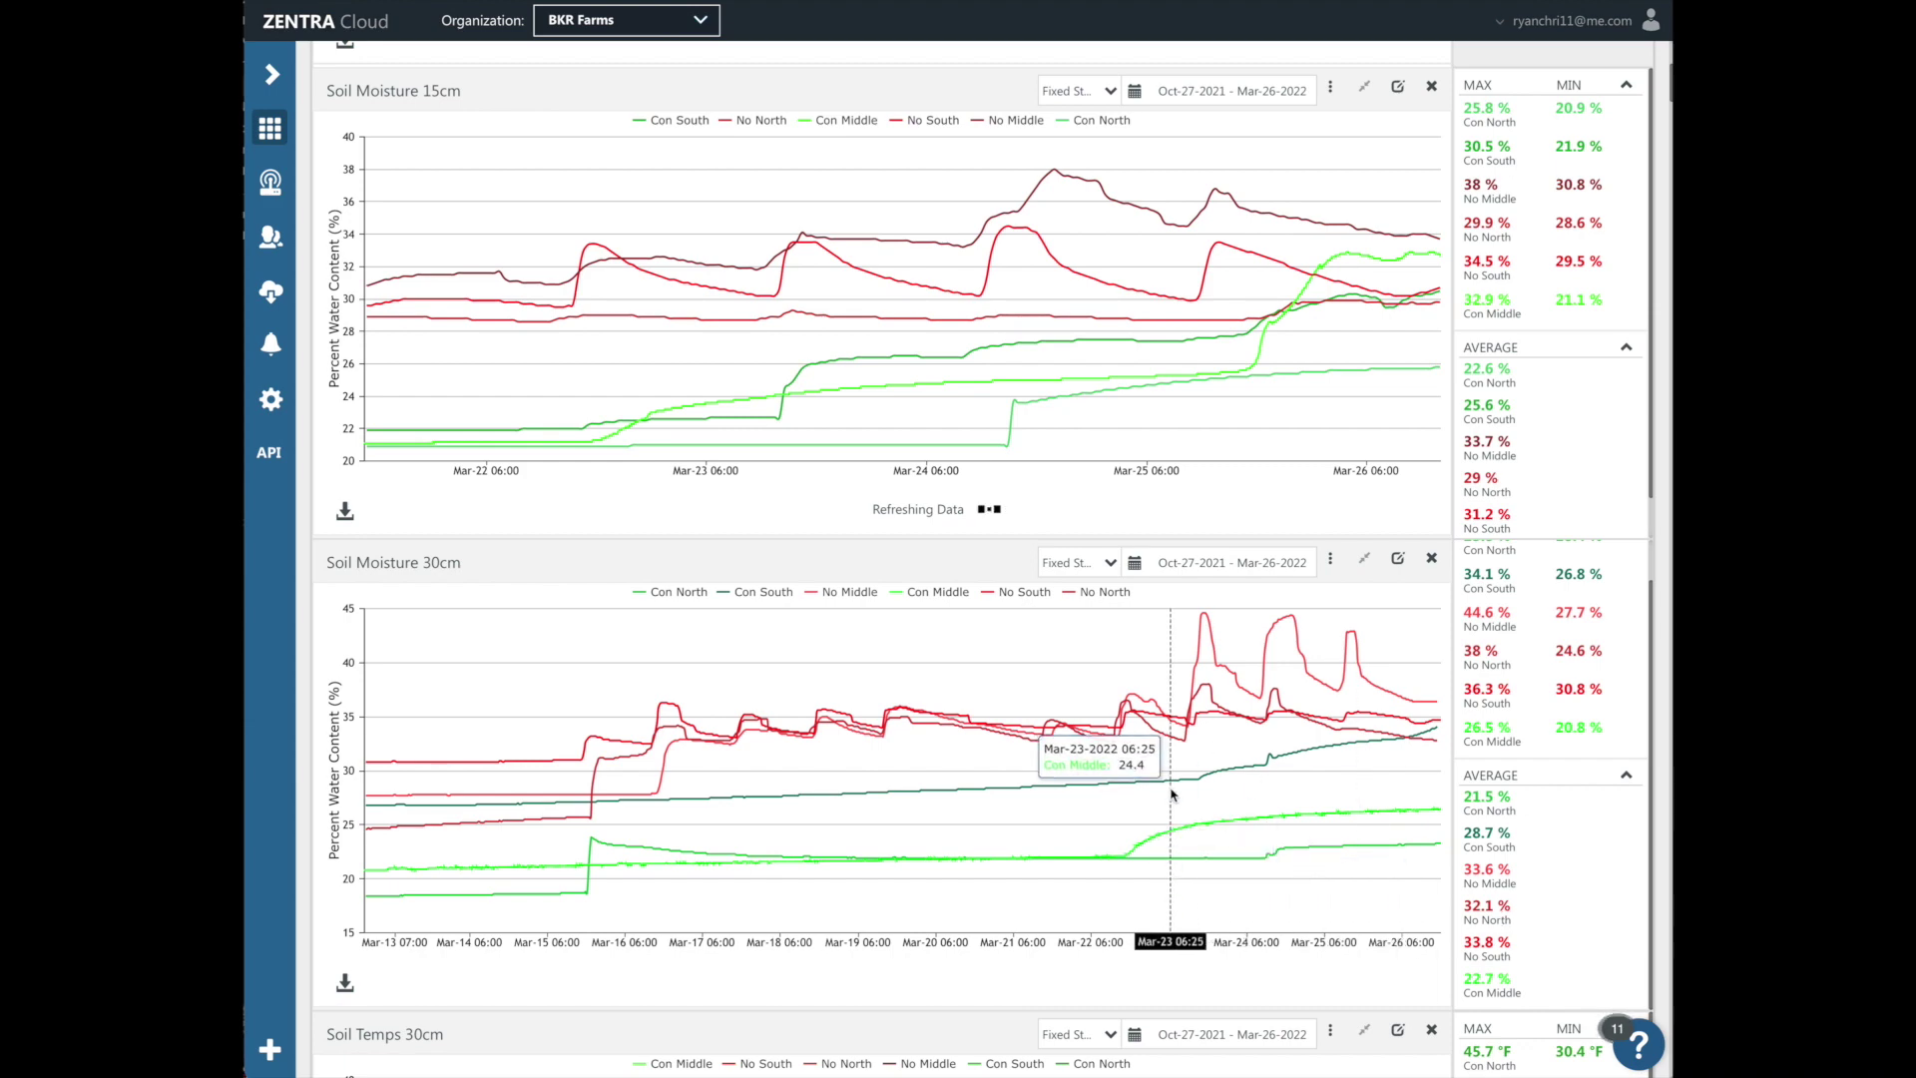
{"action": "scroll", "coordinate": [1172, 794], "scroll_direction": "down", "scroll_amount": 4}
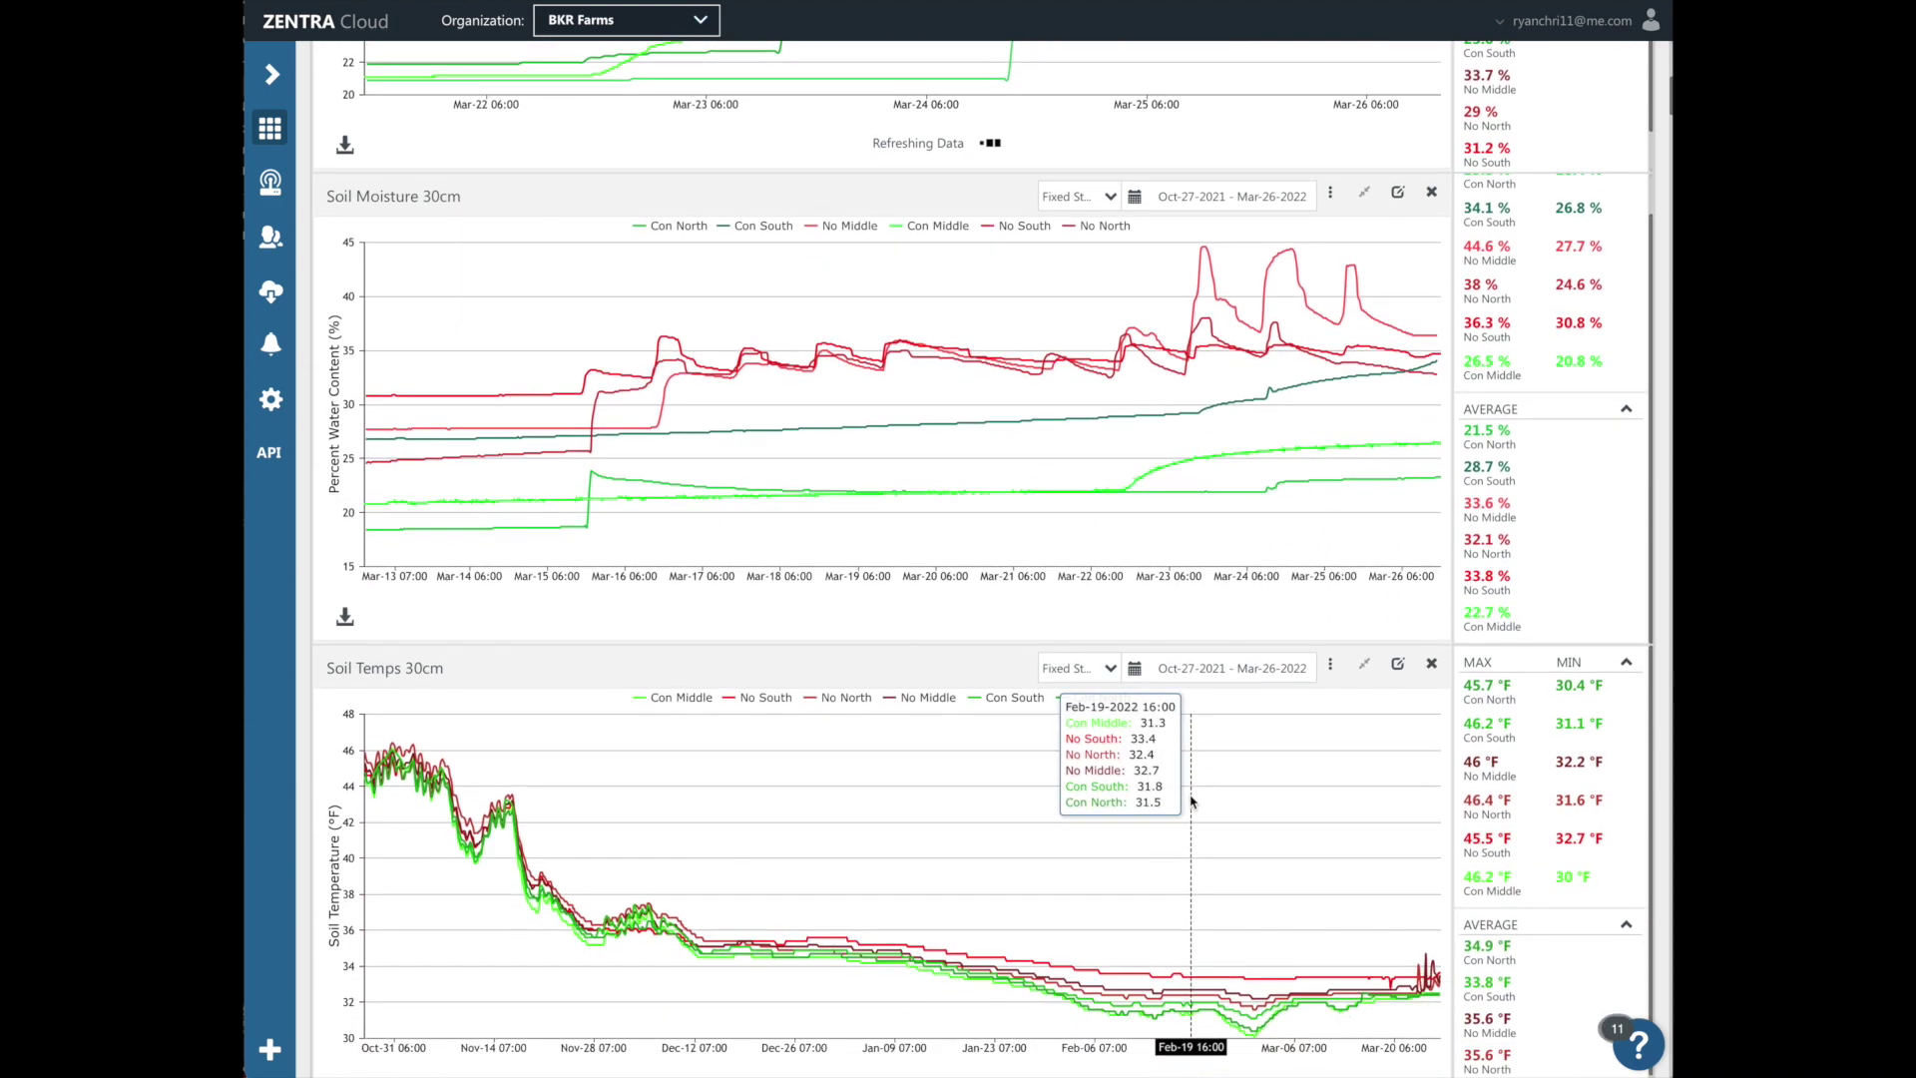
{"action": "scroll", "coordinate": [1221, 802], "scroll_direction": "down", "scroll_amount": 1}
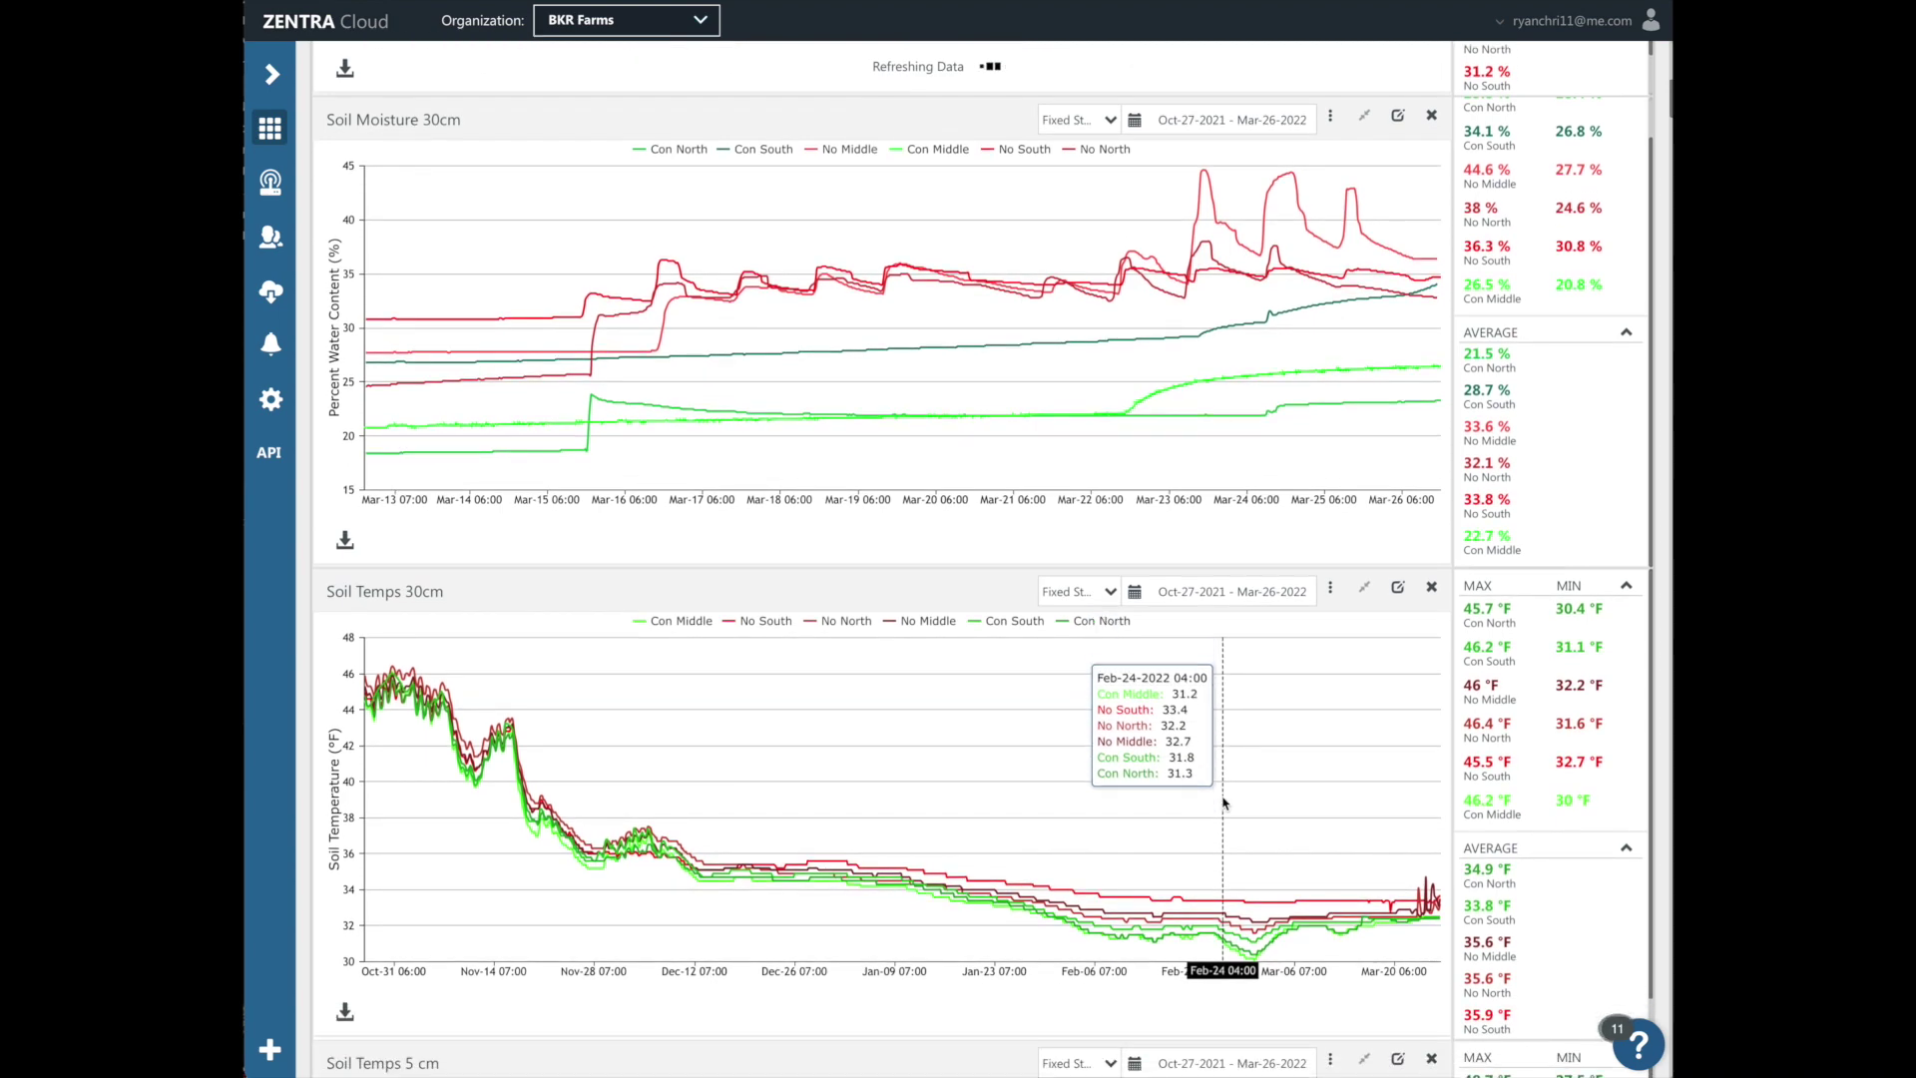
{"action": "scroll", "coordinate": [1224, 801], "scroll_direction": "down", "scroll_amount": 1}
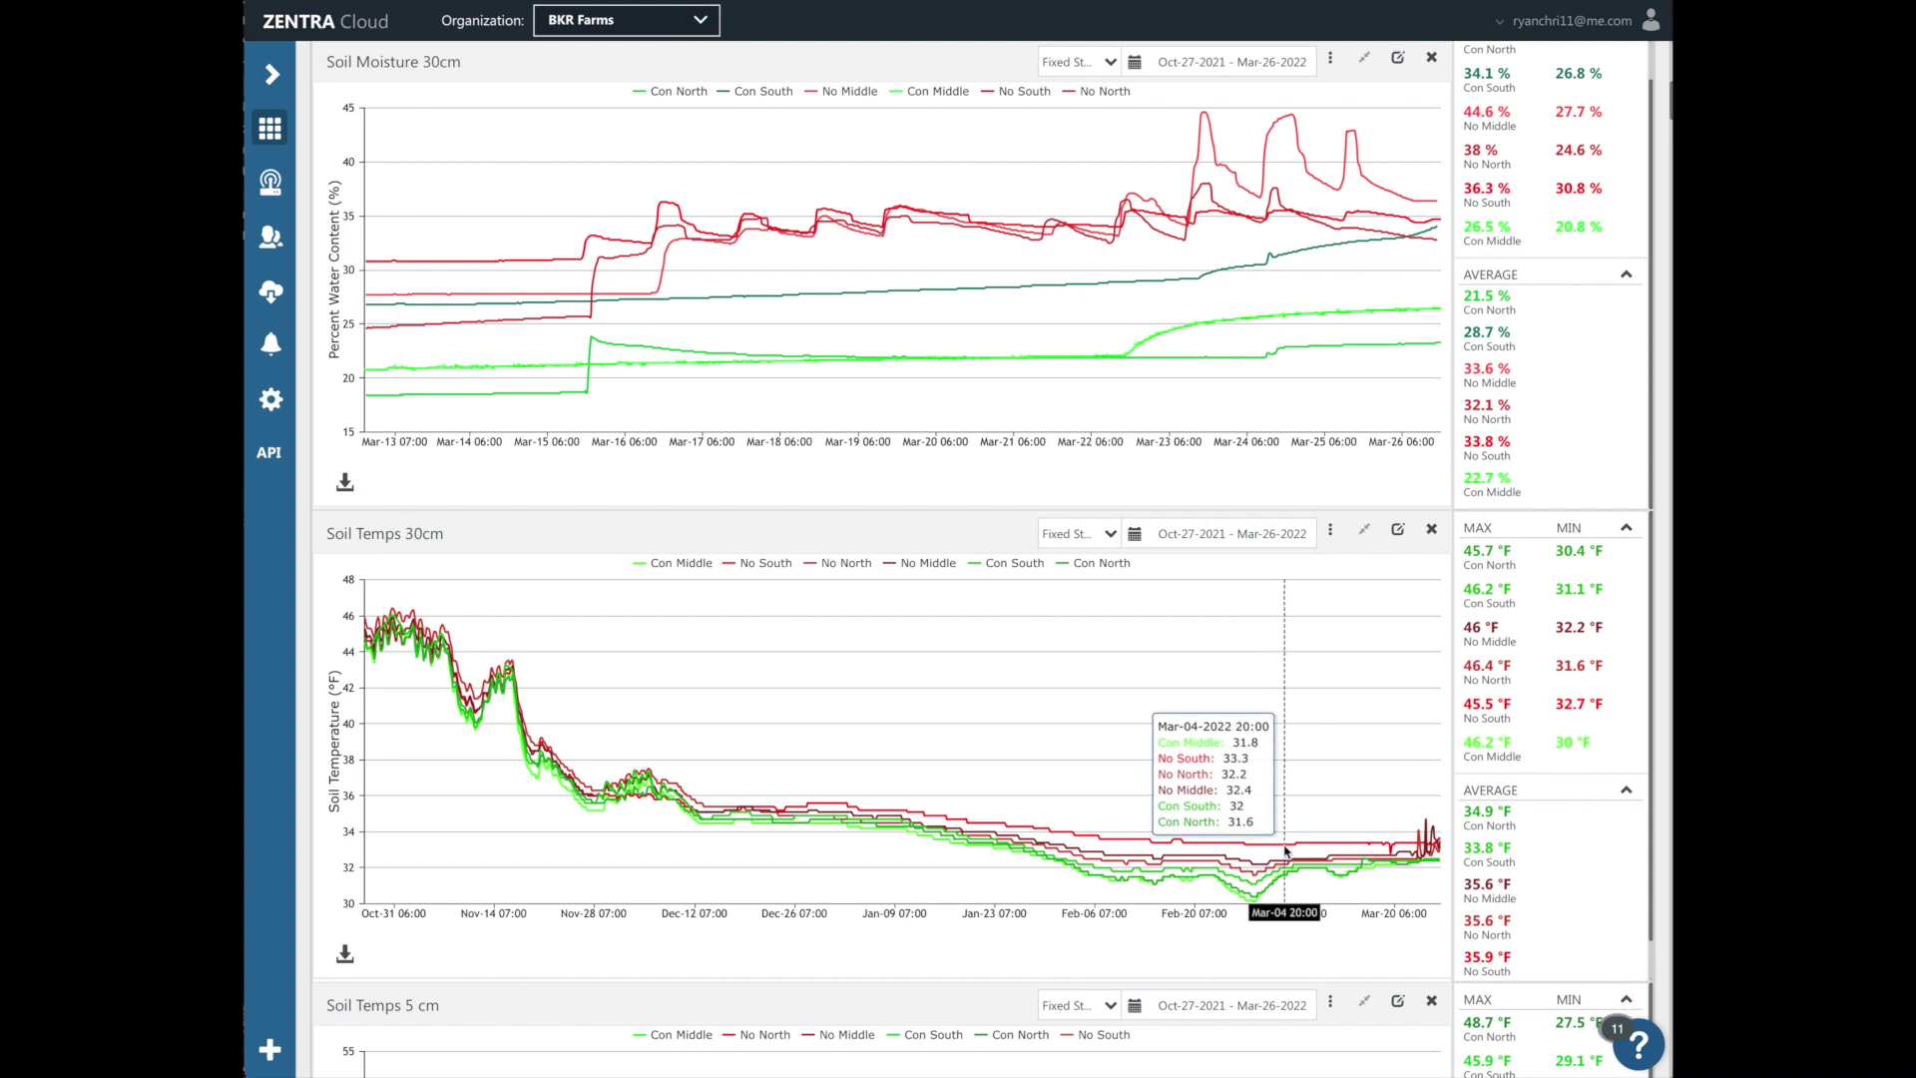
{"action": "scroll", "coordinate": [1285, 851], "scroll_direction": "down", "scroll_amount": 1}
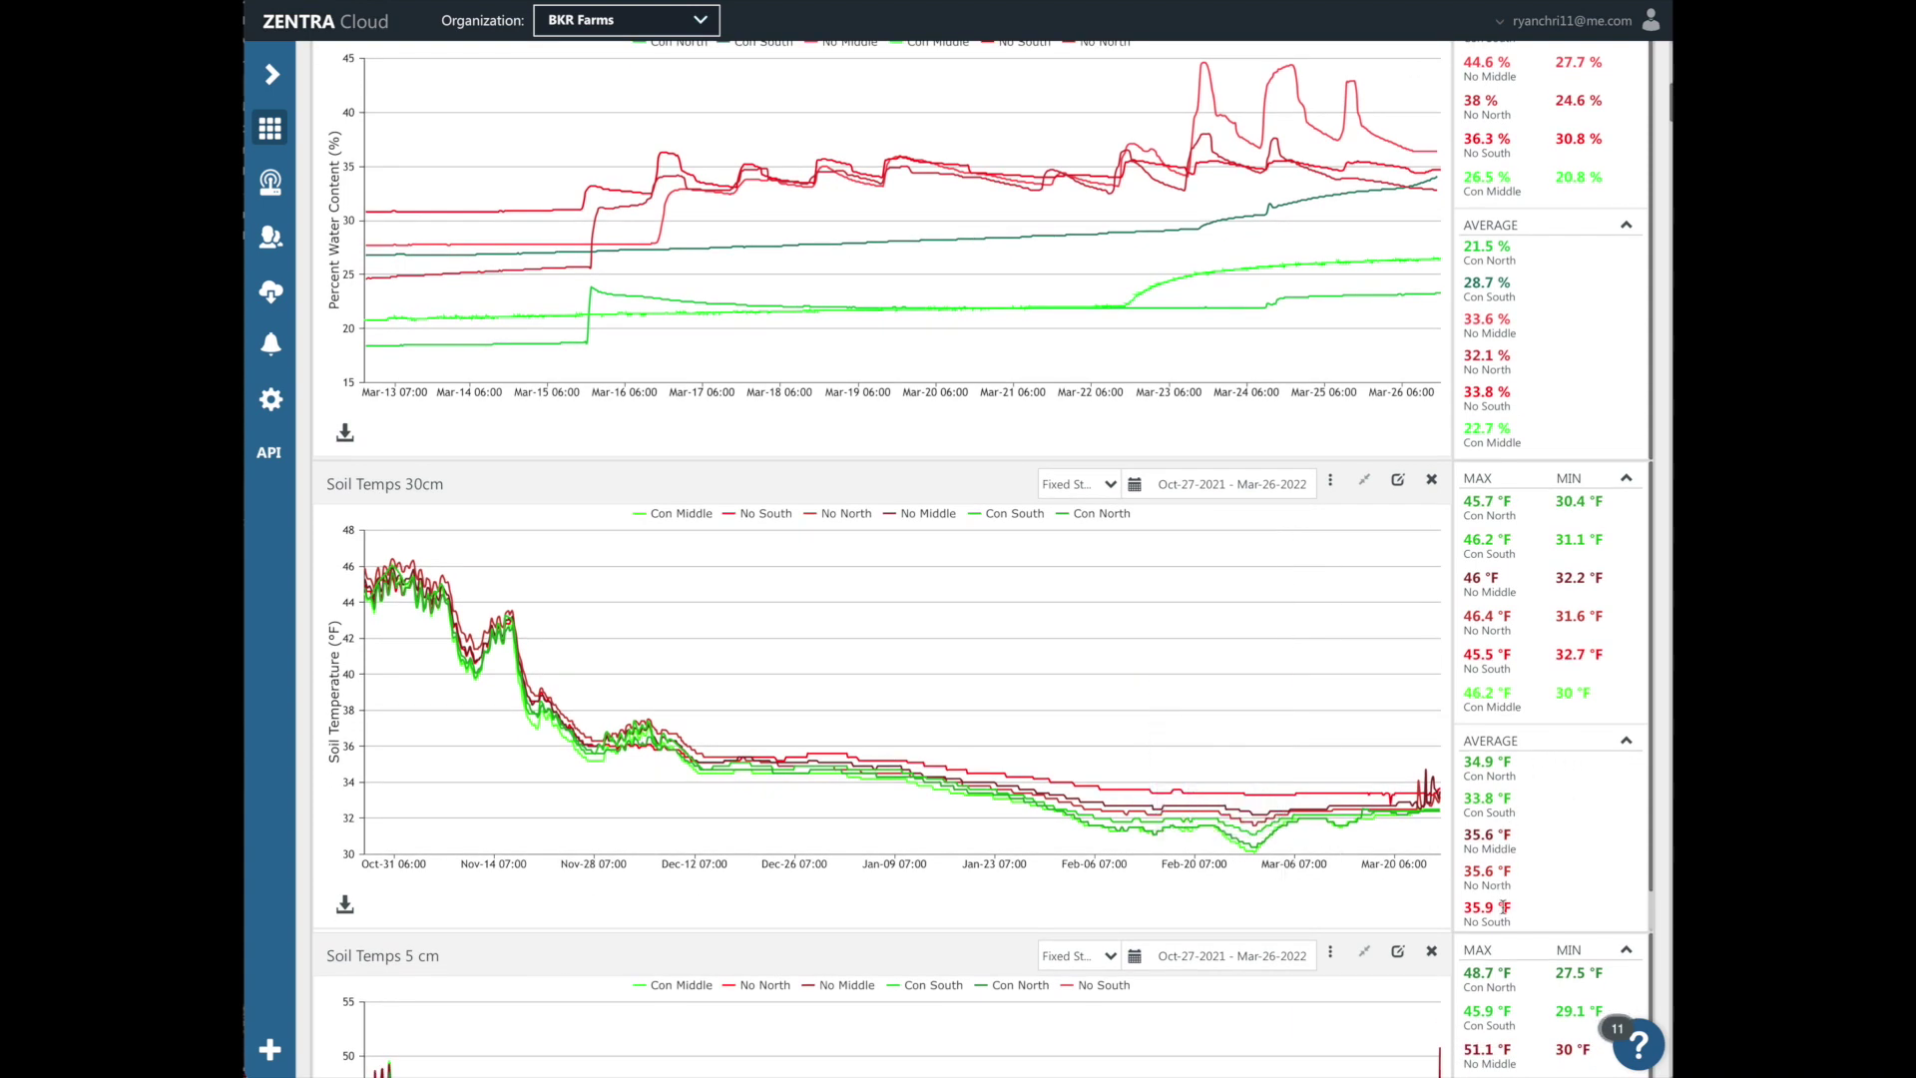
{"action": "scroll", "coordinate": [1507, 828], "scroll_direction": "down", "scroll_amount": 2}
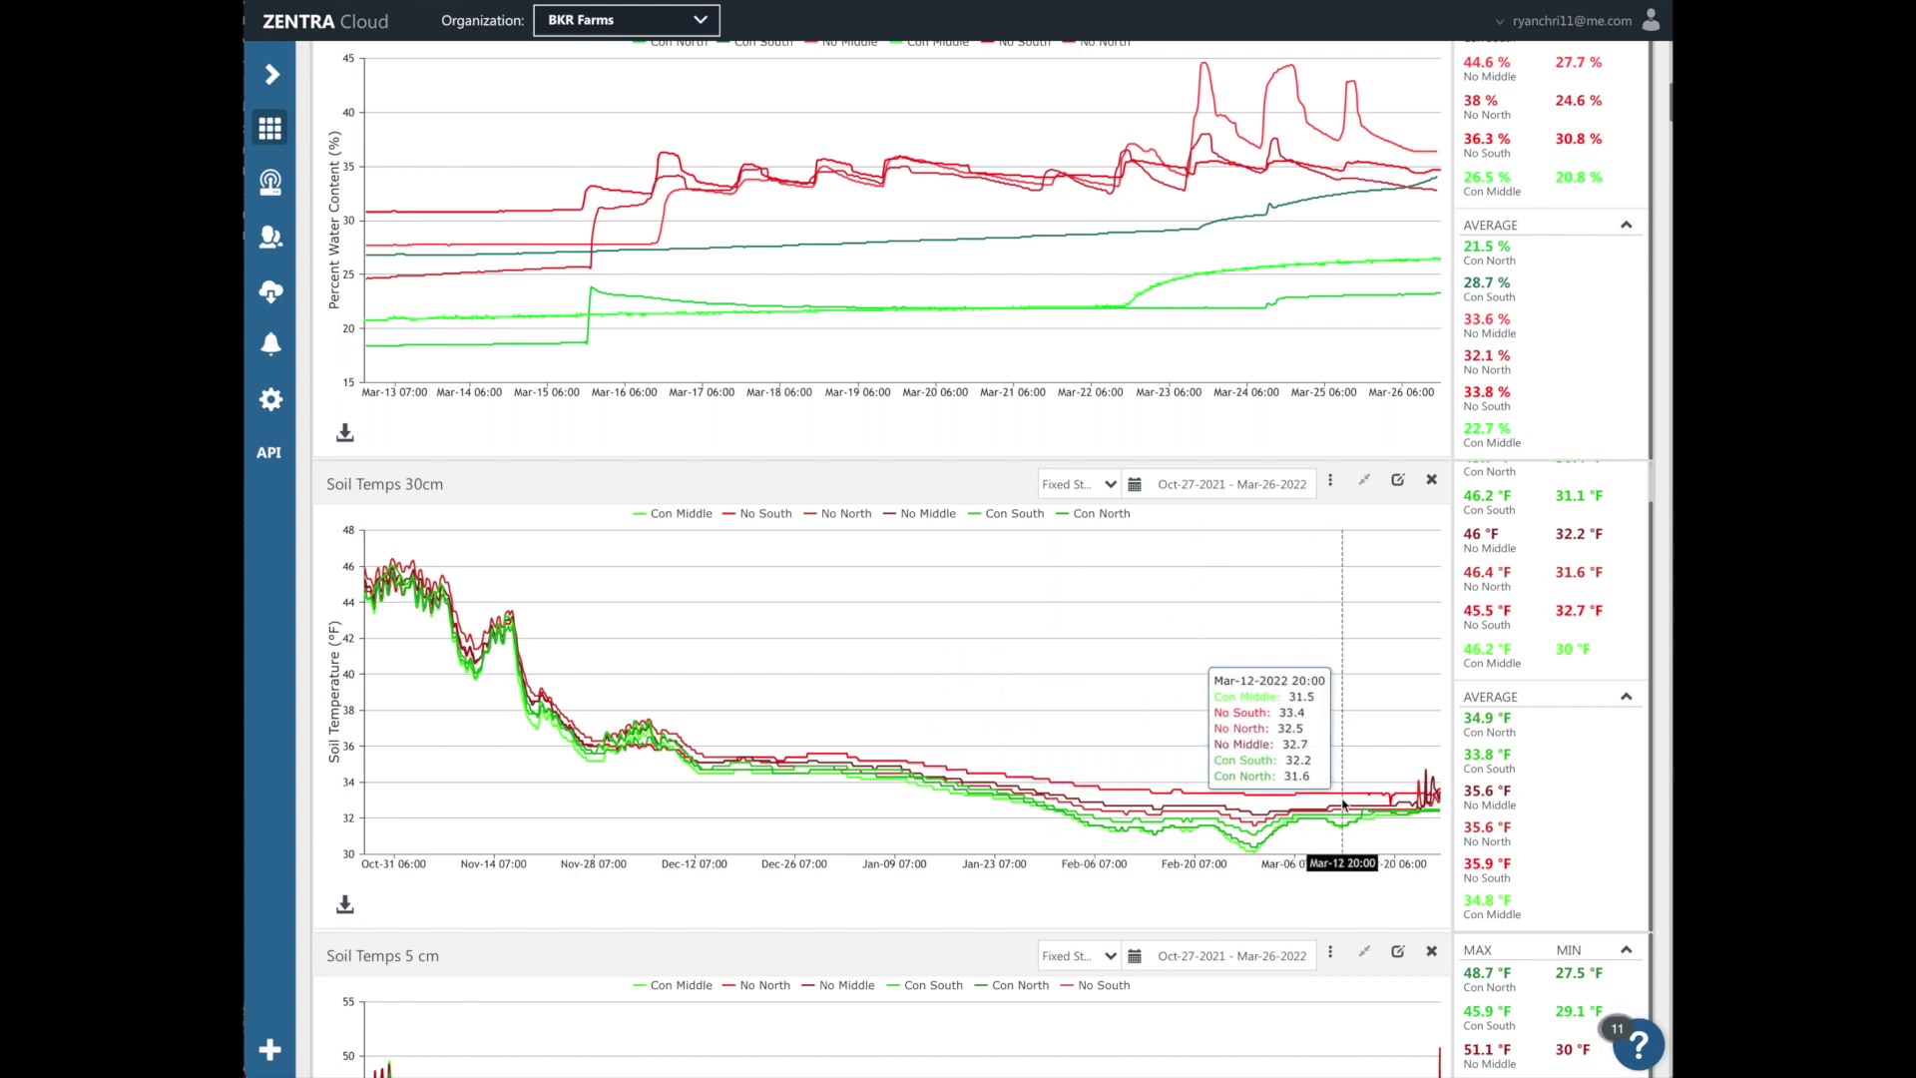
{"action": "left_click_drag", "start_coordinate": [1310, 799], "coordinate": [1442, 798]}
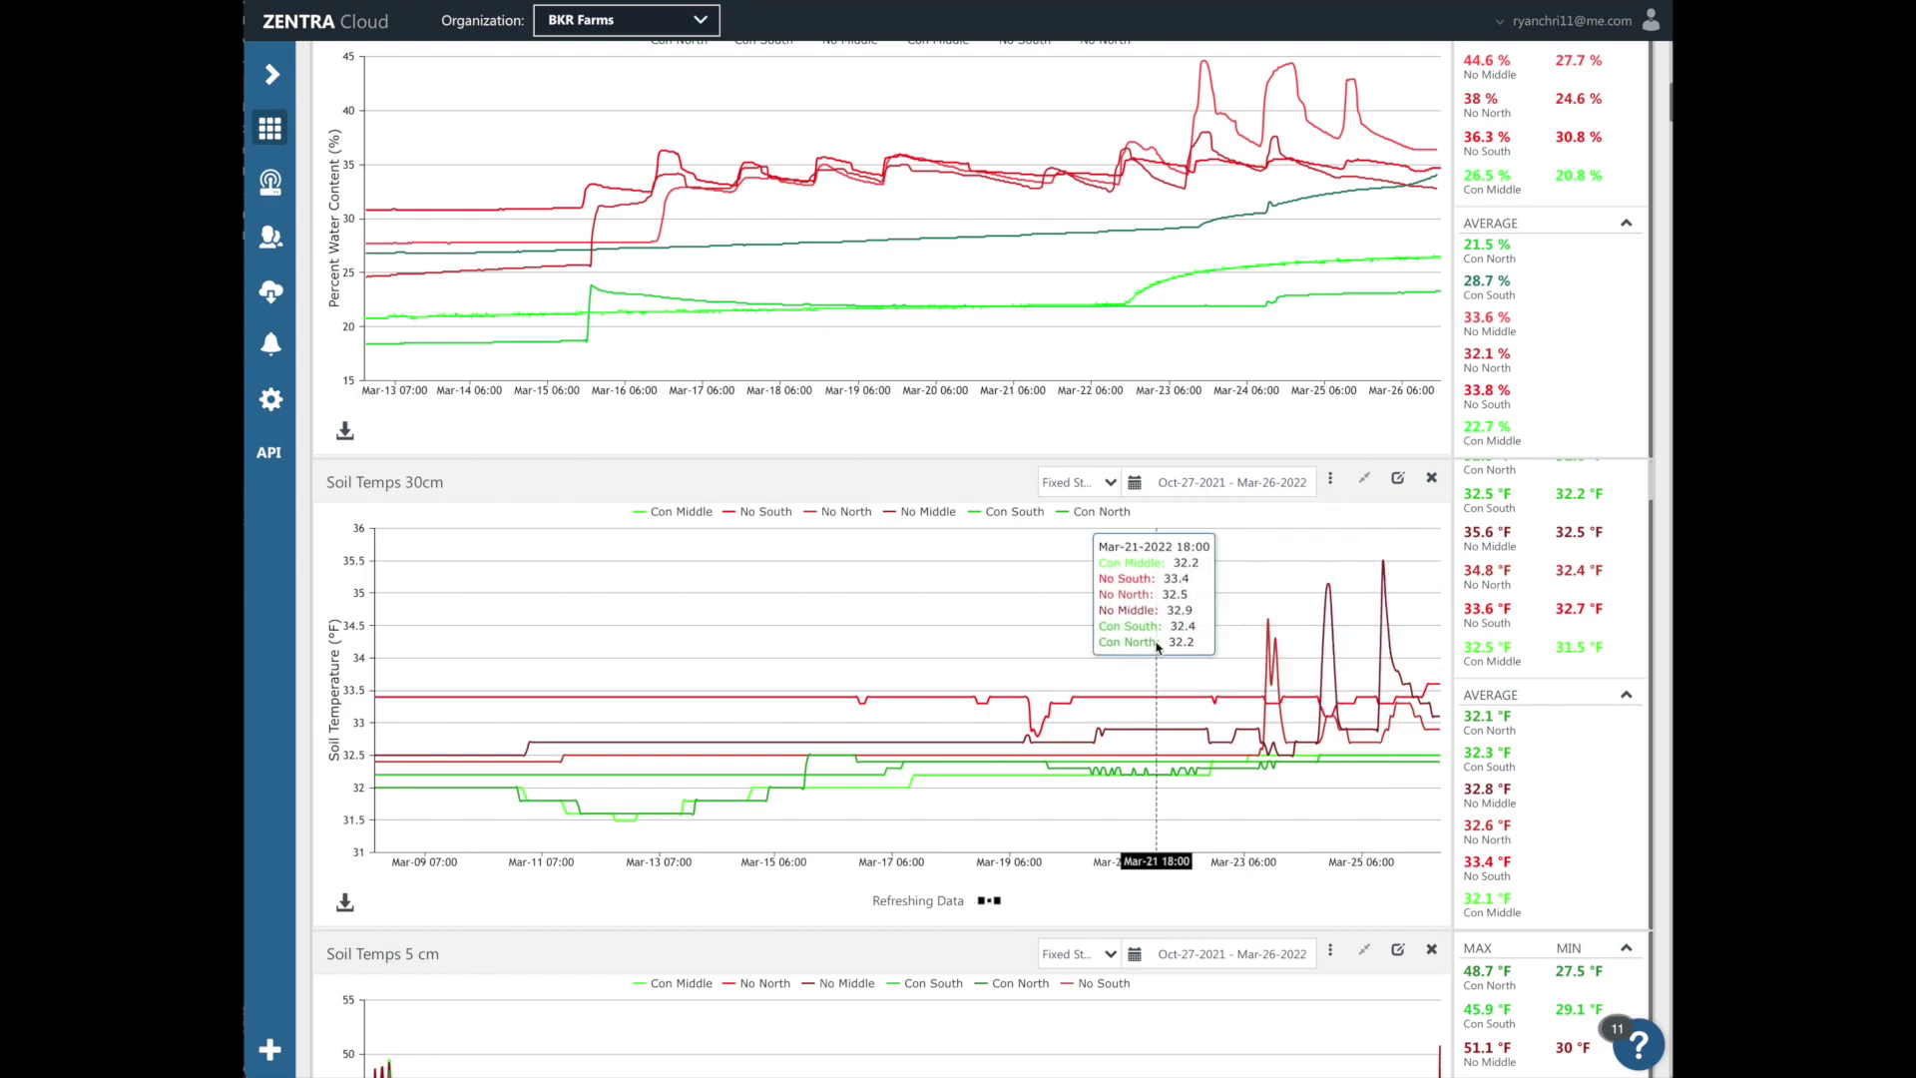
{"action": "scroll", "coordinate": [1157, 639], "scroll_direction": "down", "scroll_amount": 2}
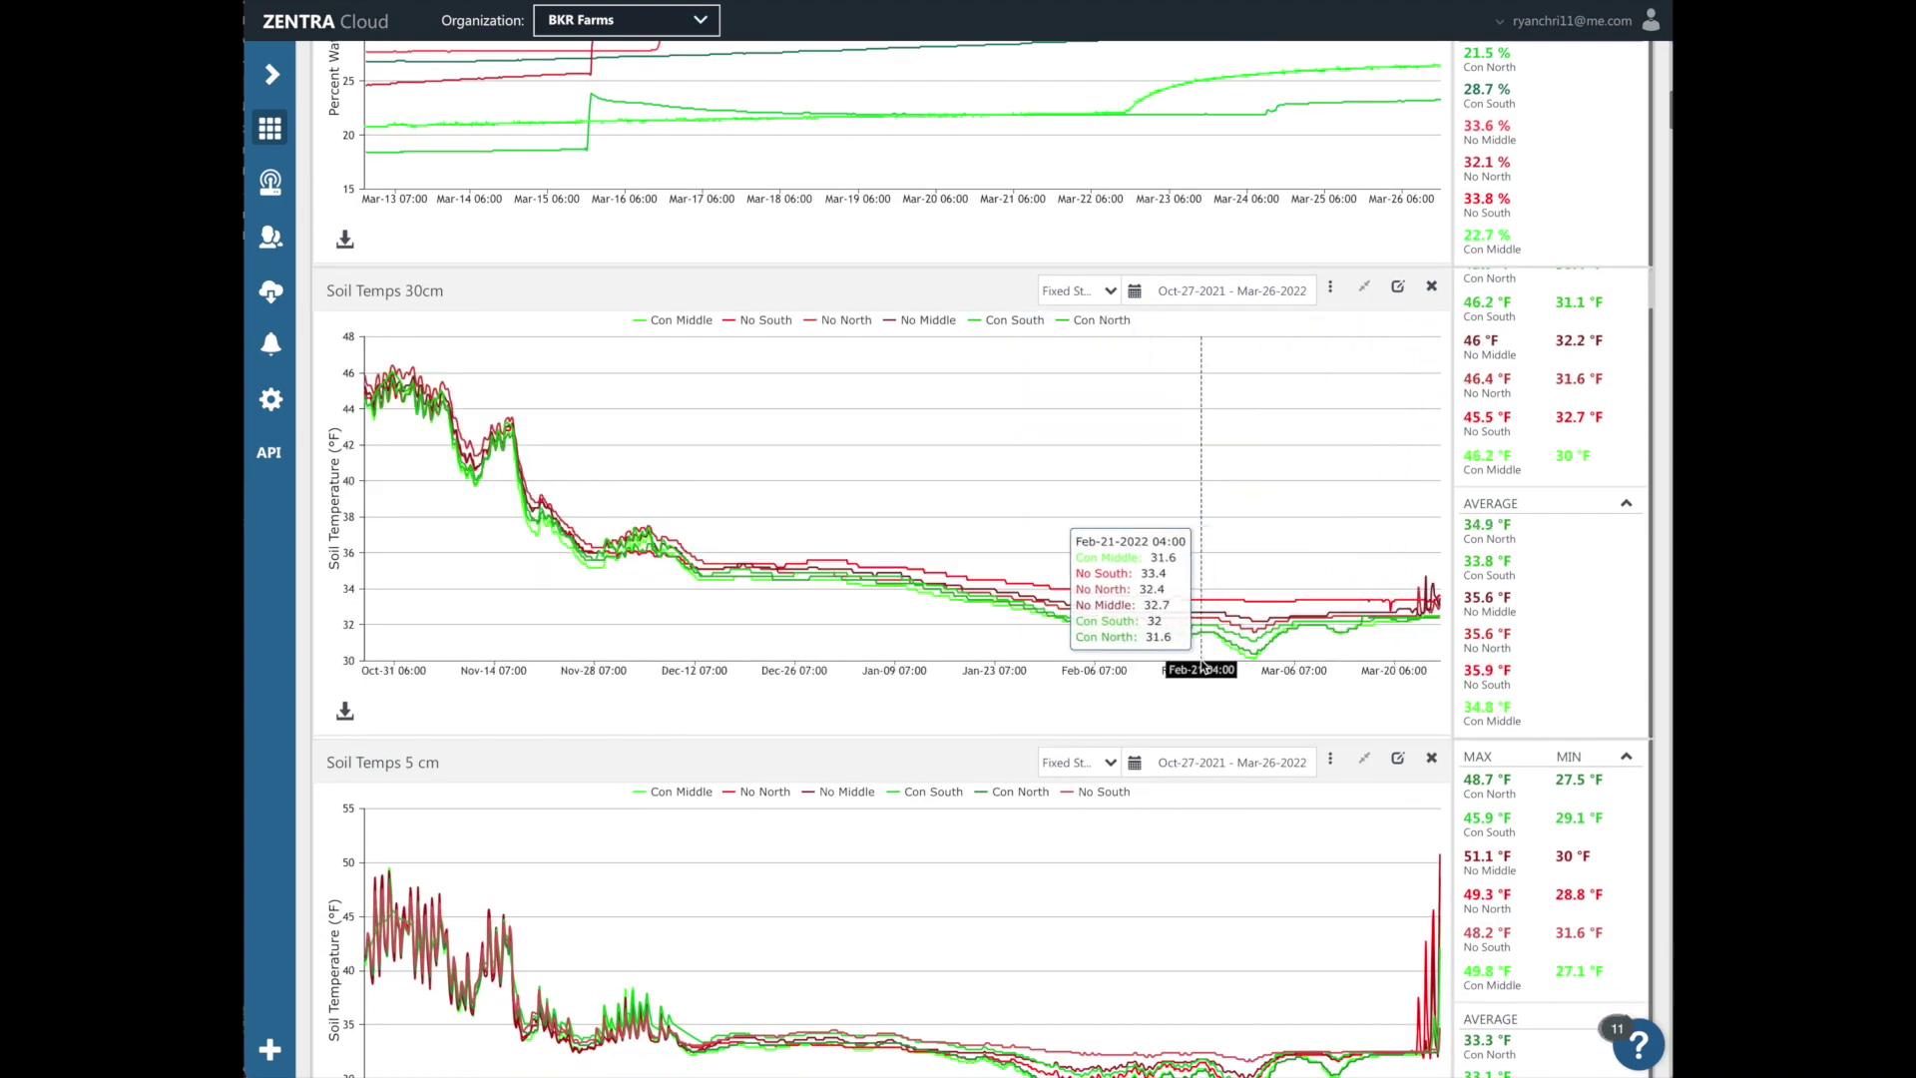
Step: Zoom the Soil Temps 5 cm chart into late March before it refreshes to the full range
{"action": "scroll", "coordinate": [1203, 665], "scroll_direction": "down", "scroll_amount": 2}
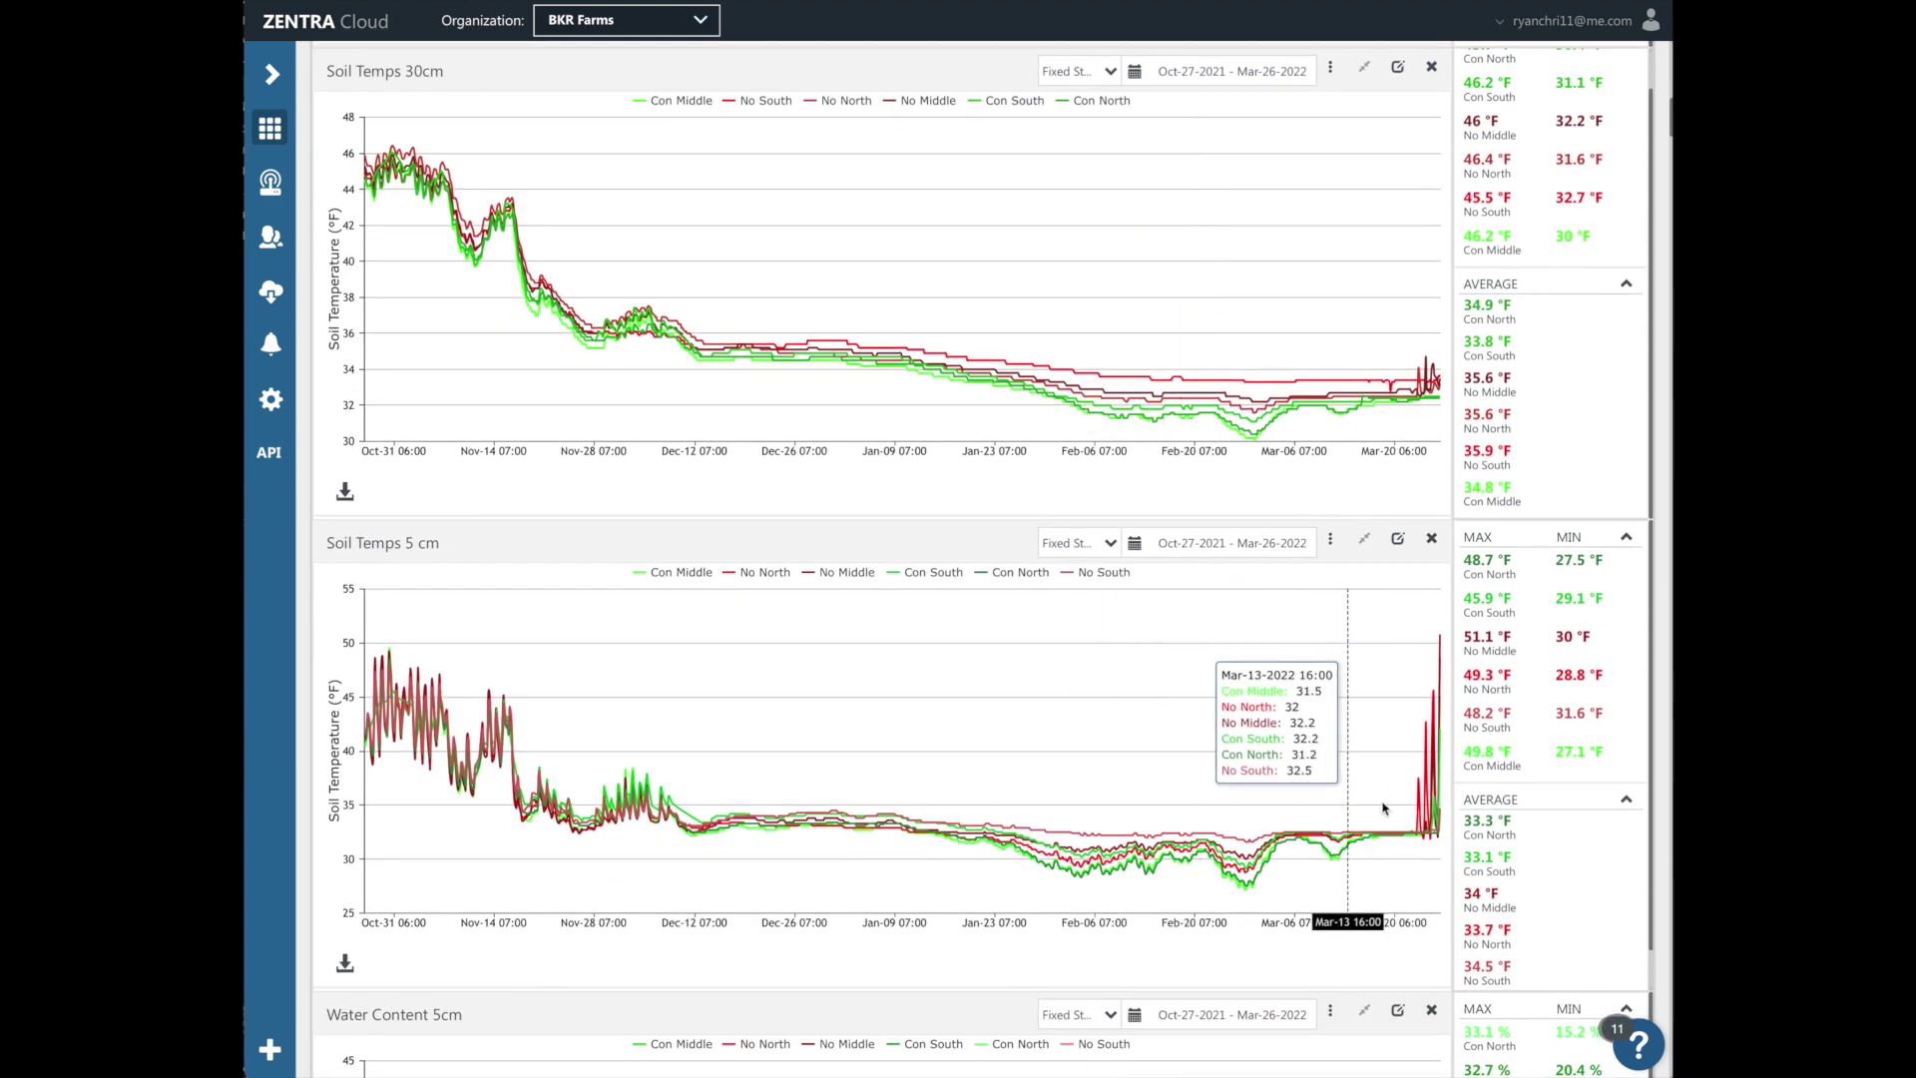
{"action": "scroll", "coordinate": [1496, 798], "scroll_direction": "down", "scroll_amount": 1}
{"action": "left_click_drag", "start_coordinate": [1370, 818], "coordinate": [1441, 816]}
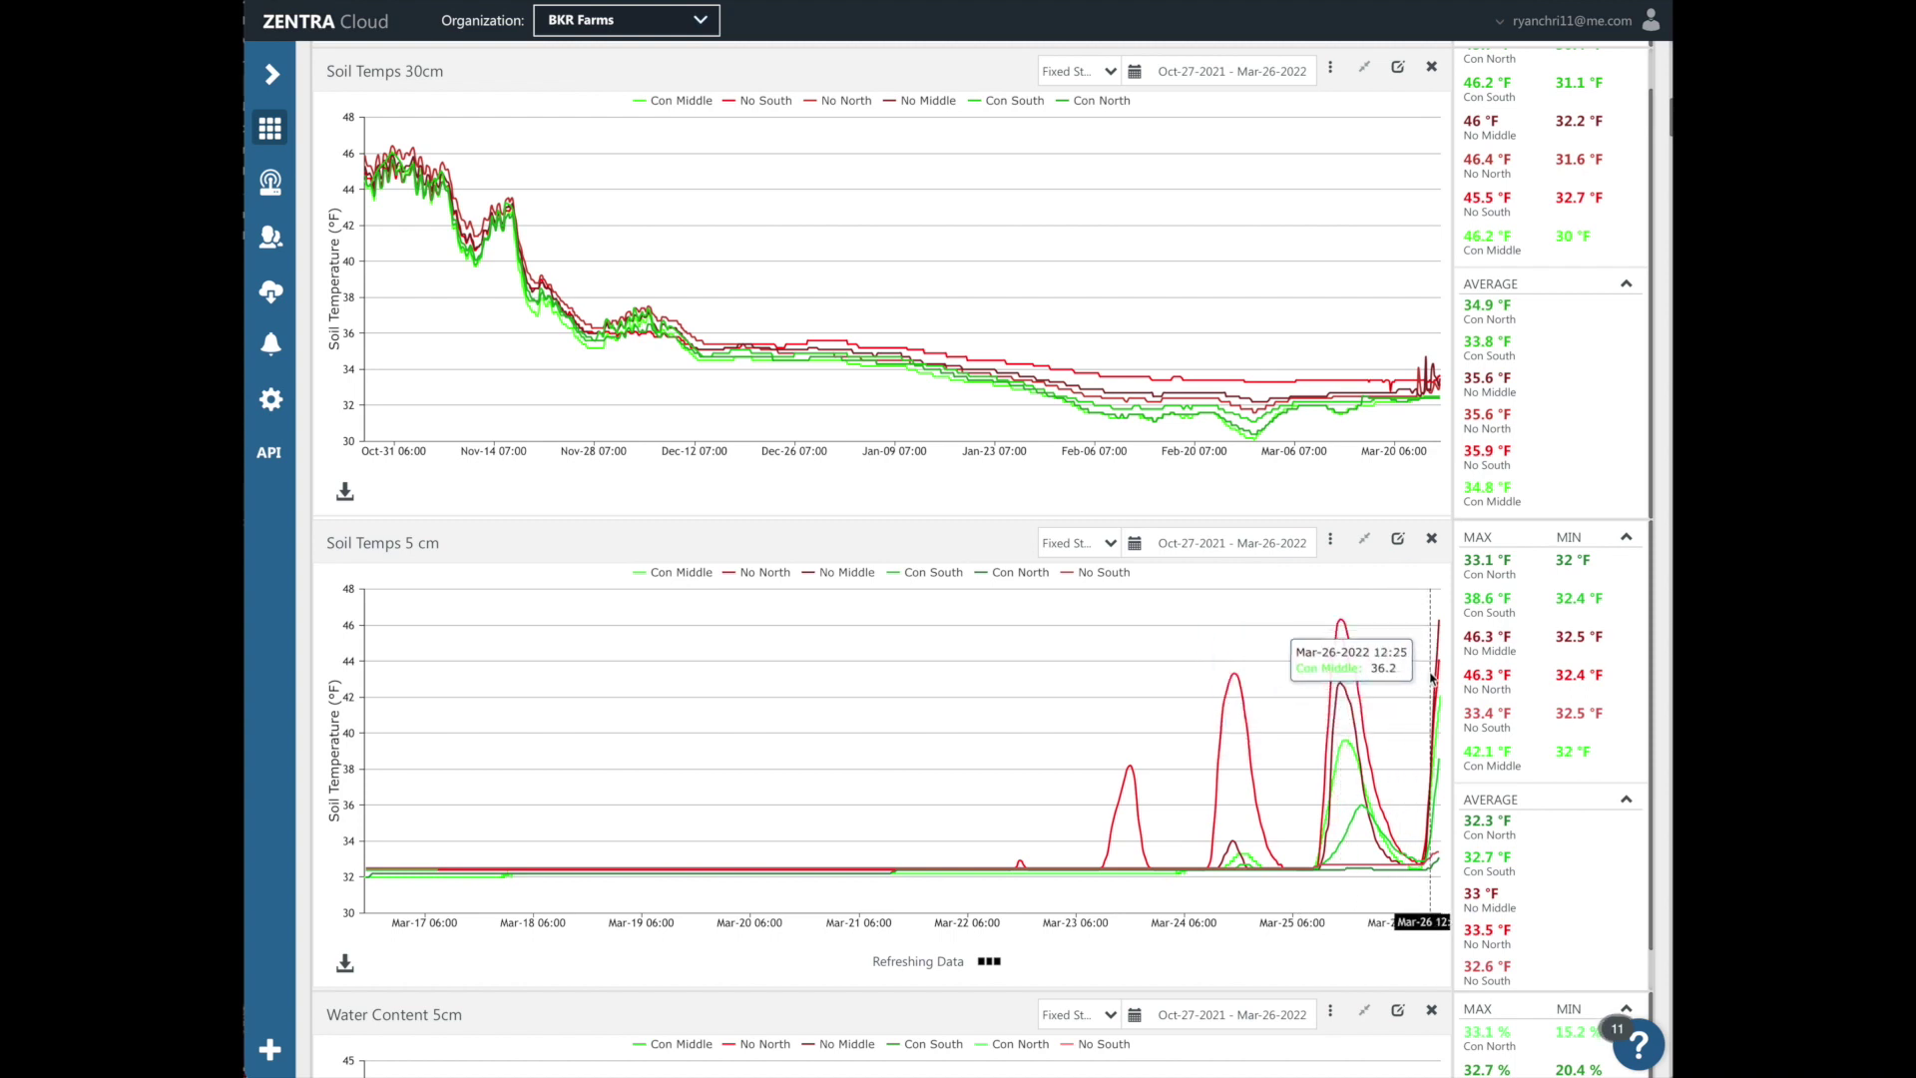
Step: Move down to the Water Content 5cm chart below Soil Temps 5 cm
{"action": "scroll", "coordinate": [1574, 893], "scroll_direction": "down", "scroll_amount": 1}
{"action": "scroll", "coordinate": [1530, 674], "scroll_direction": "up", "scroll_amount": 1}
{"action": "scroll", "coordinate": [1515, 669], "scroll_direction": "down", "scroll_amount": 1}
{"action": "scroll", "coordinate": [1515, 668], "scroll_direction": "up", "scroll_amount": 1}
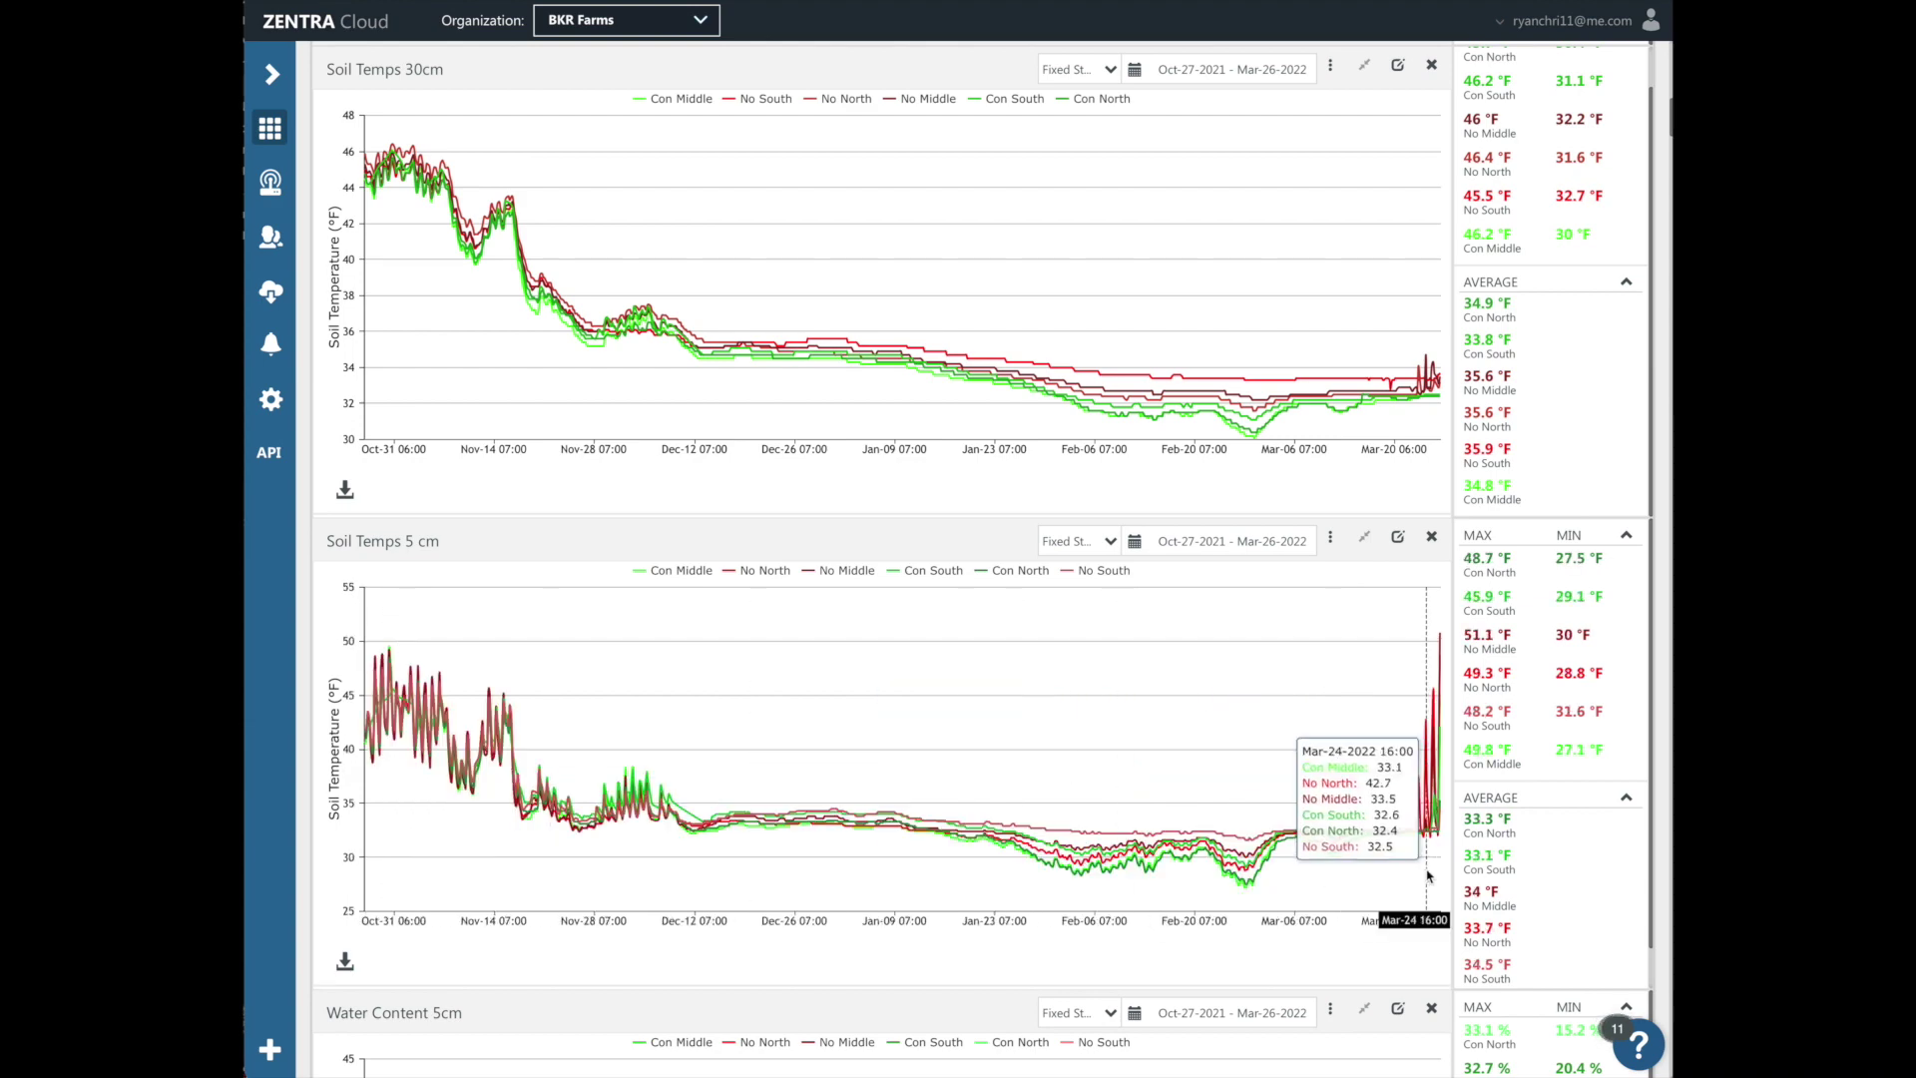
{"action": "scroll", "coordinate": [1497, 898], "scroll_direction": "down", "scroll_amount": 1}
{"action": "scroll", "coordinate": [1444, 895], "scroll_direction": "down", "scroll_amount": 5}
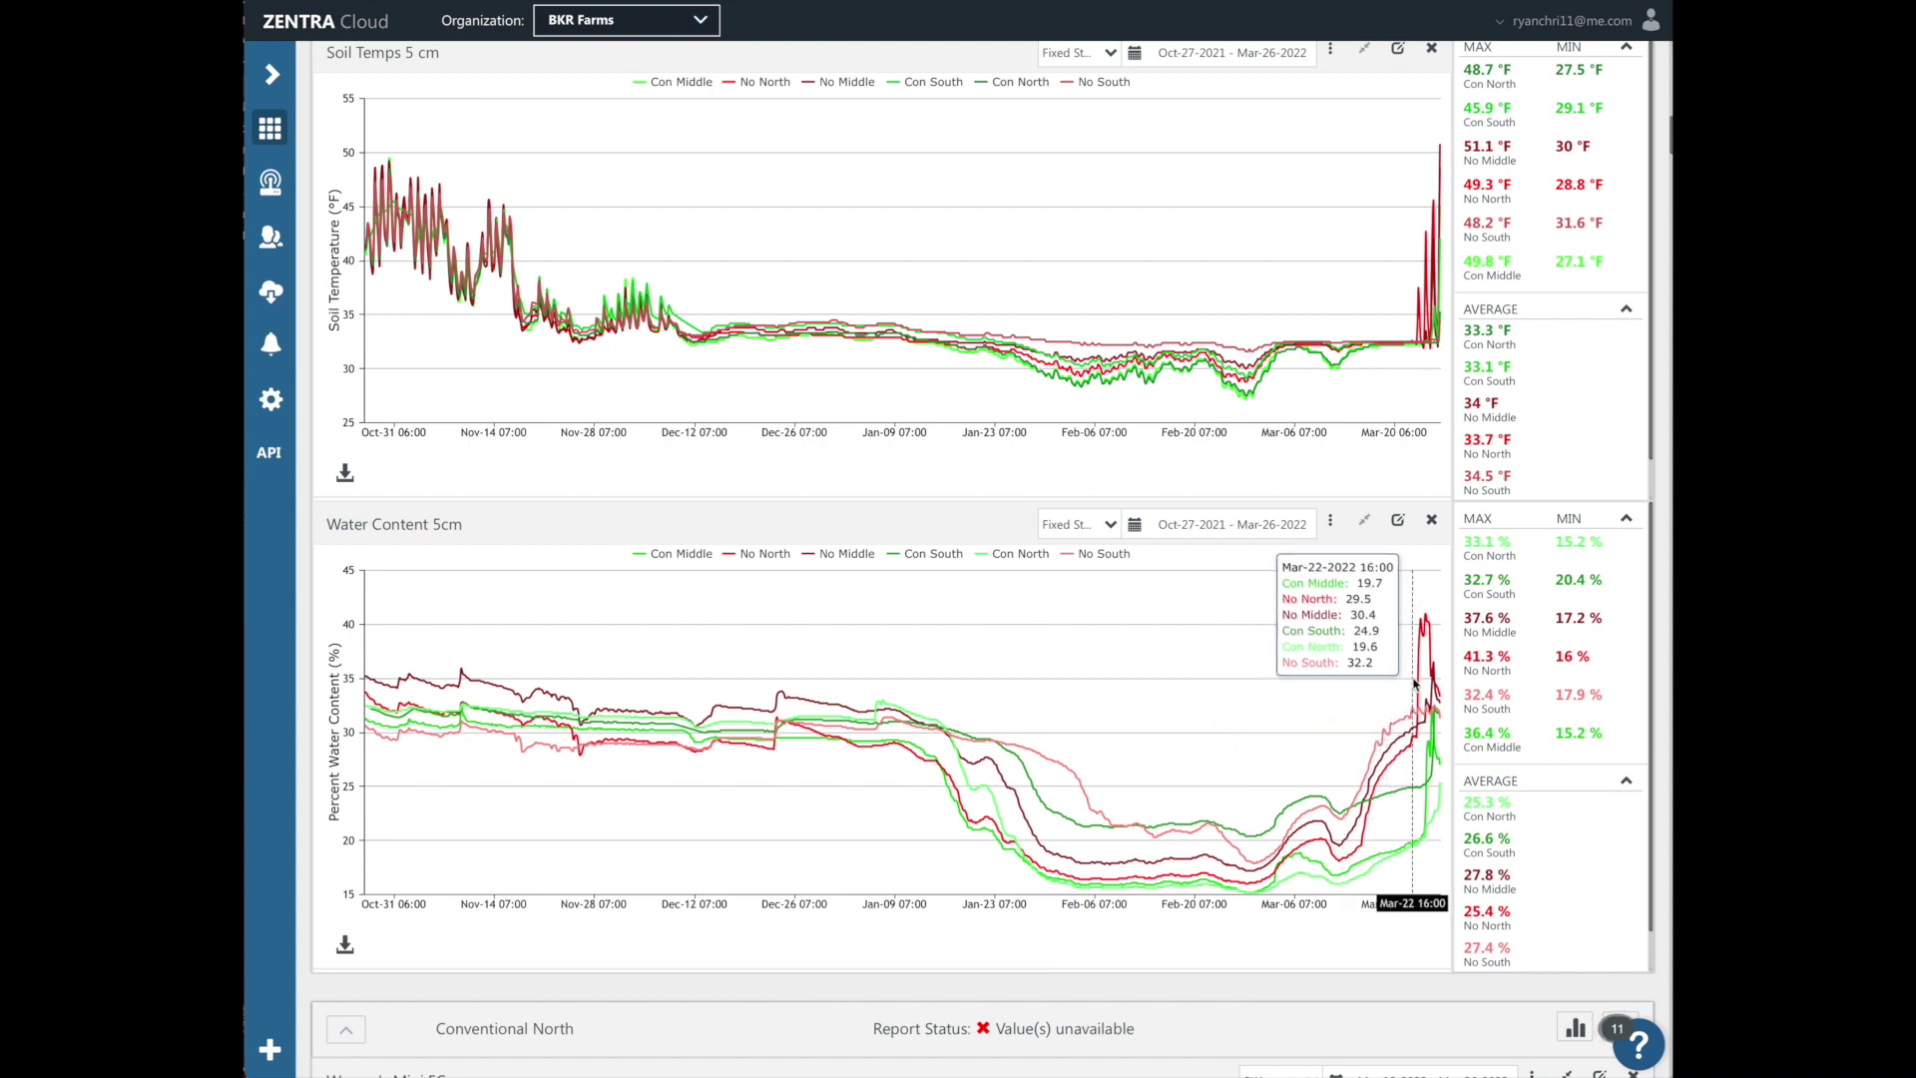
Step: Zoom the Water Content 5cm chart to Mar-11 through Mar-26, redoing it after a reset
{"action": "left_click_drag", "start_coordinate": [1286, 749], "coordinate": [1443, 739]}
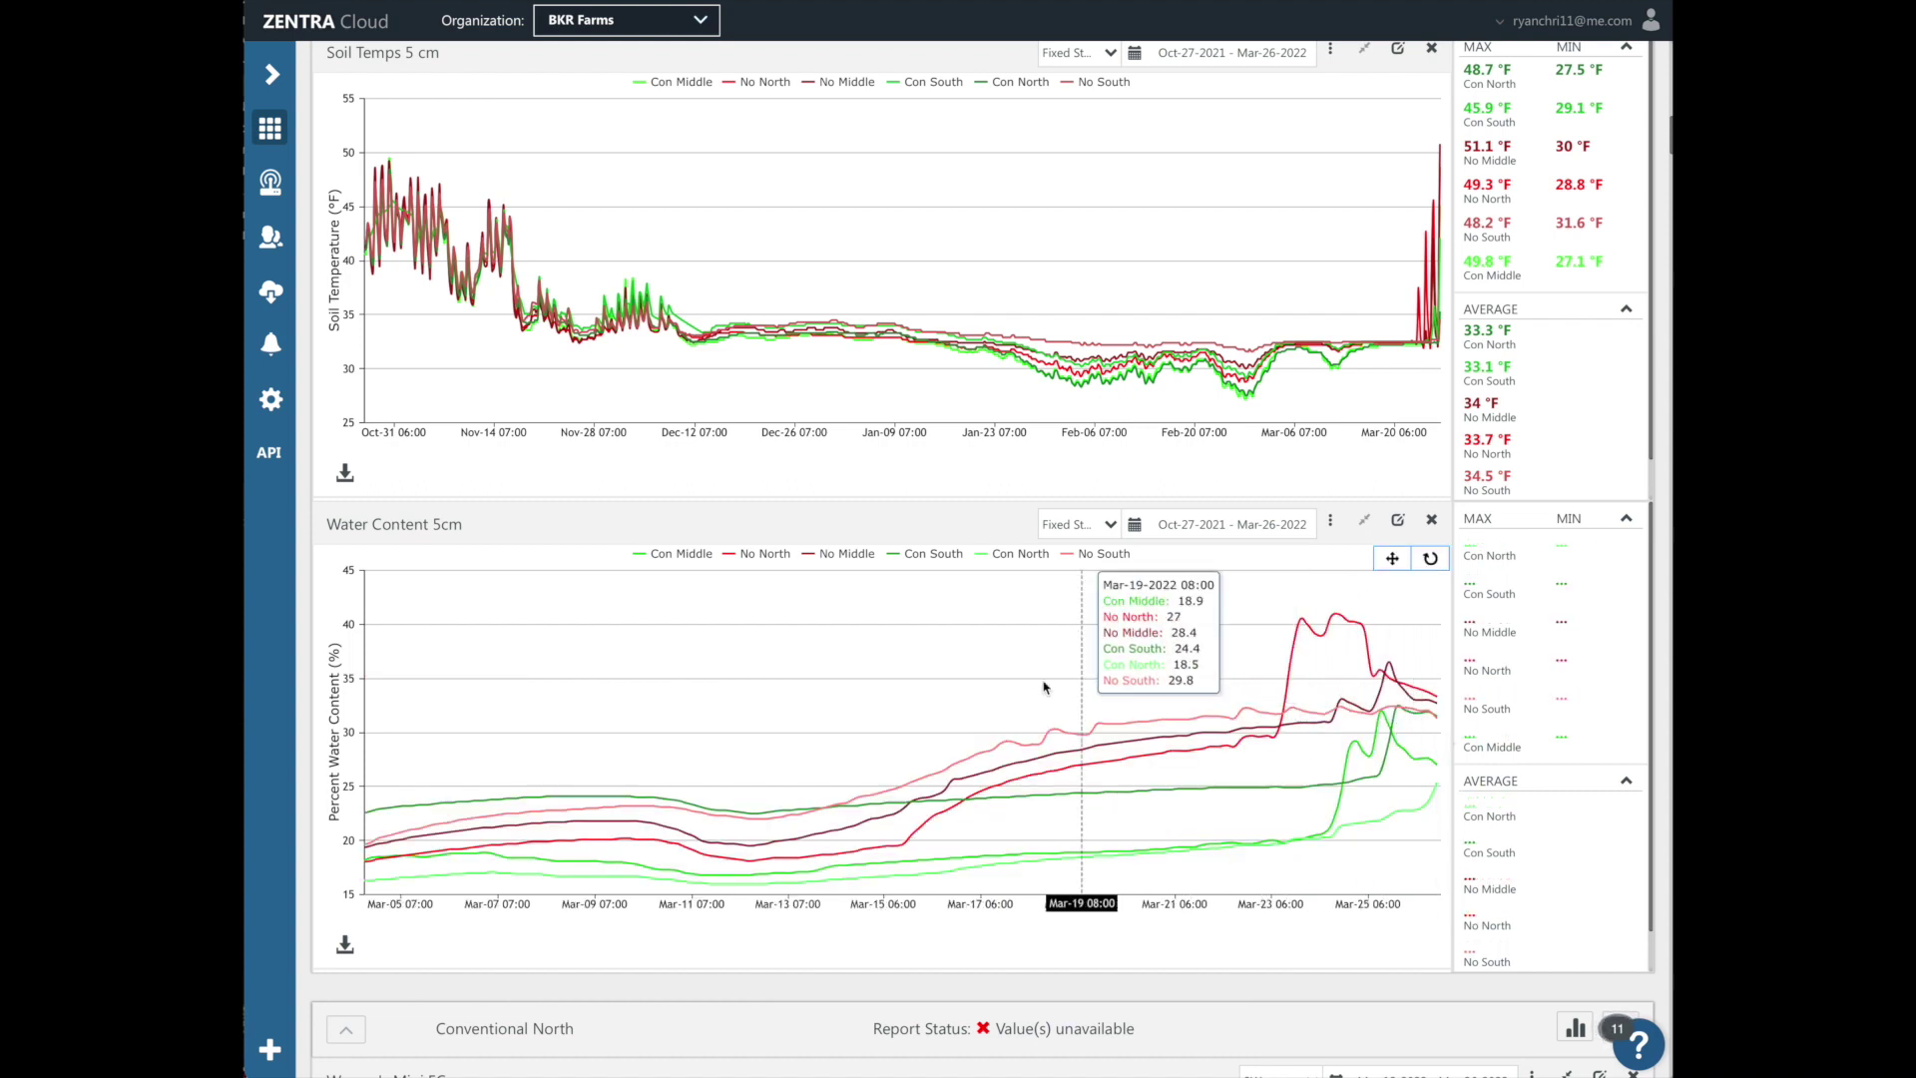
{"action": "mouse_move", "coordinate": [1434, 708]}
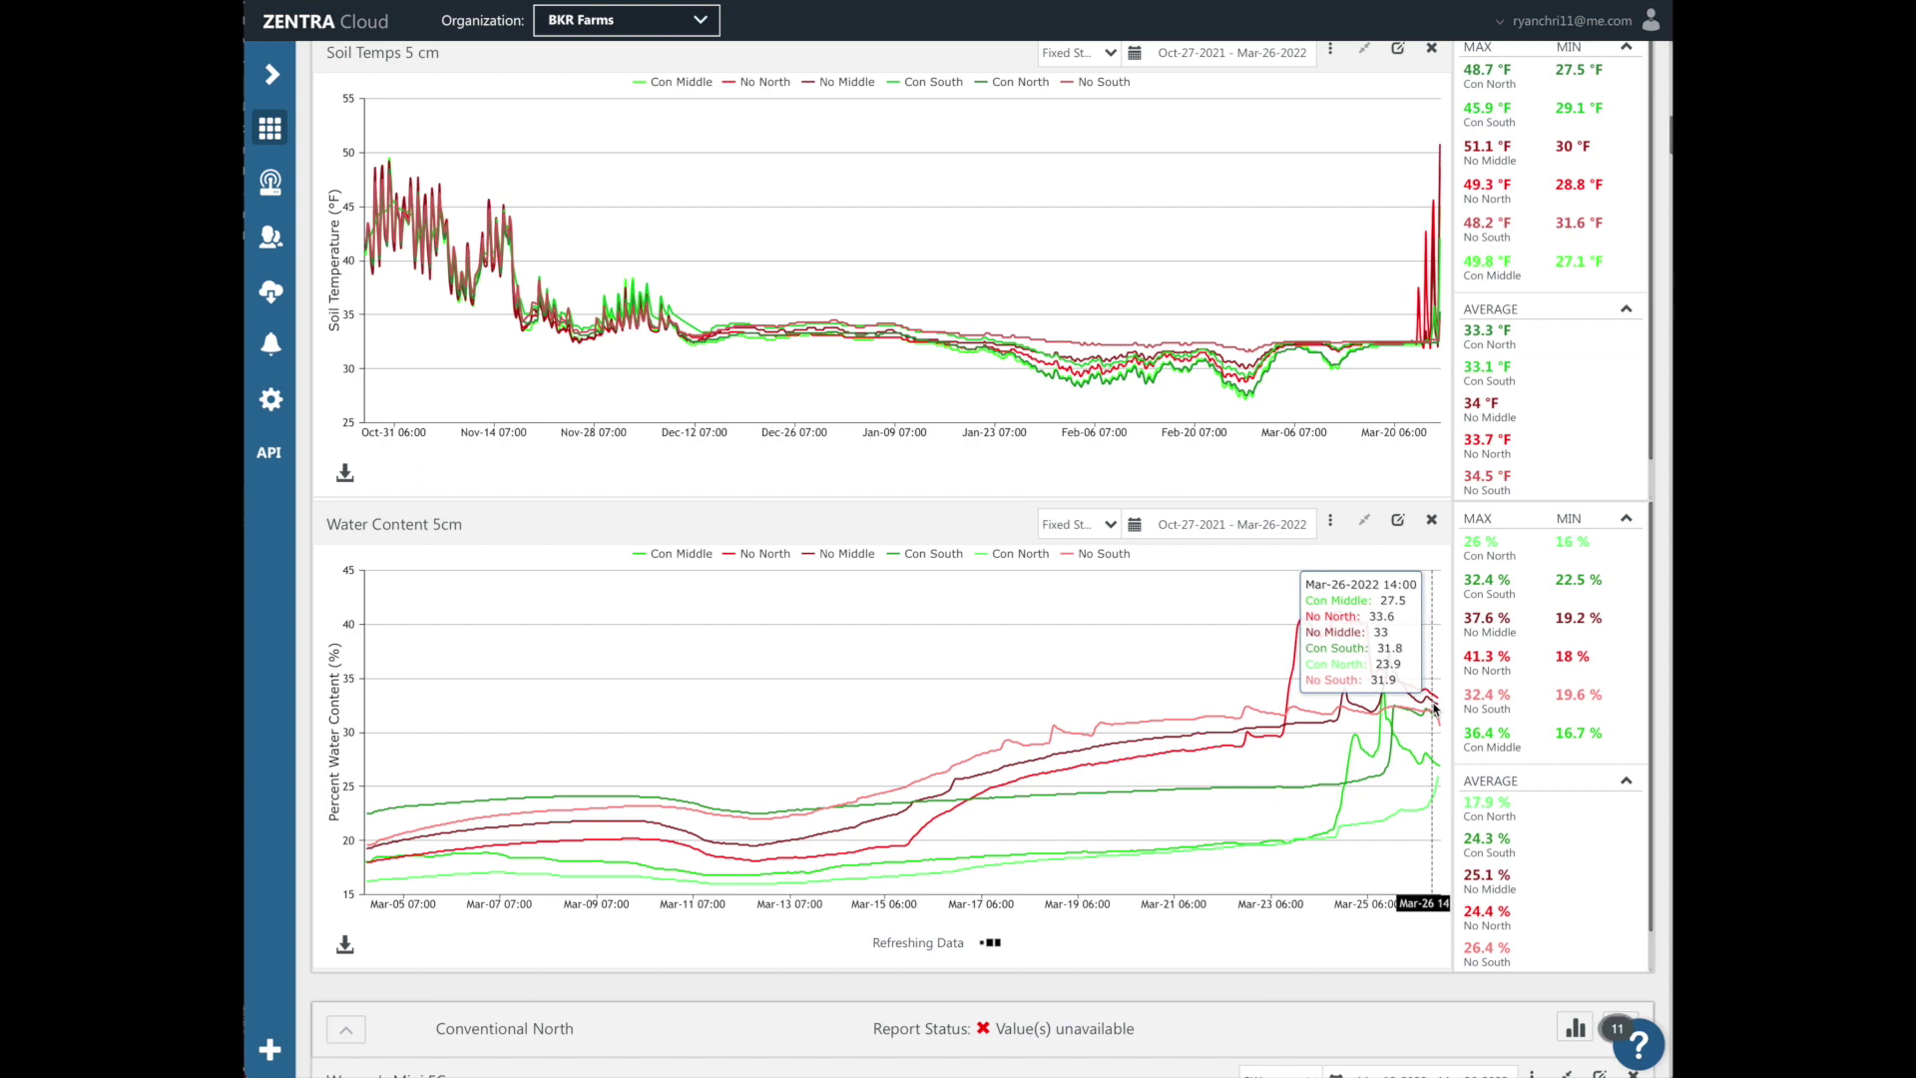
{"action": "scroll", "coordinate": [1504, 828], "scroll_direction": "down", "scroll_amount": 1}
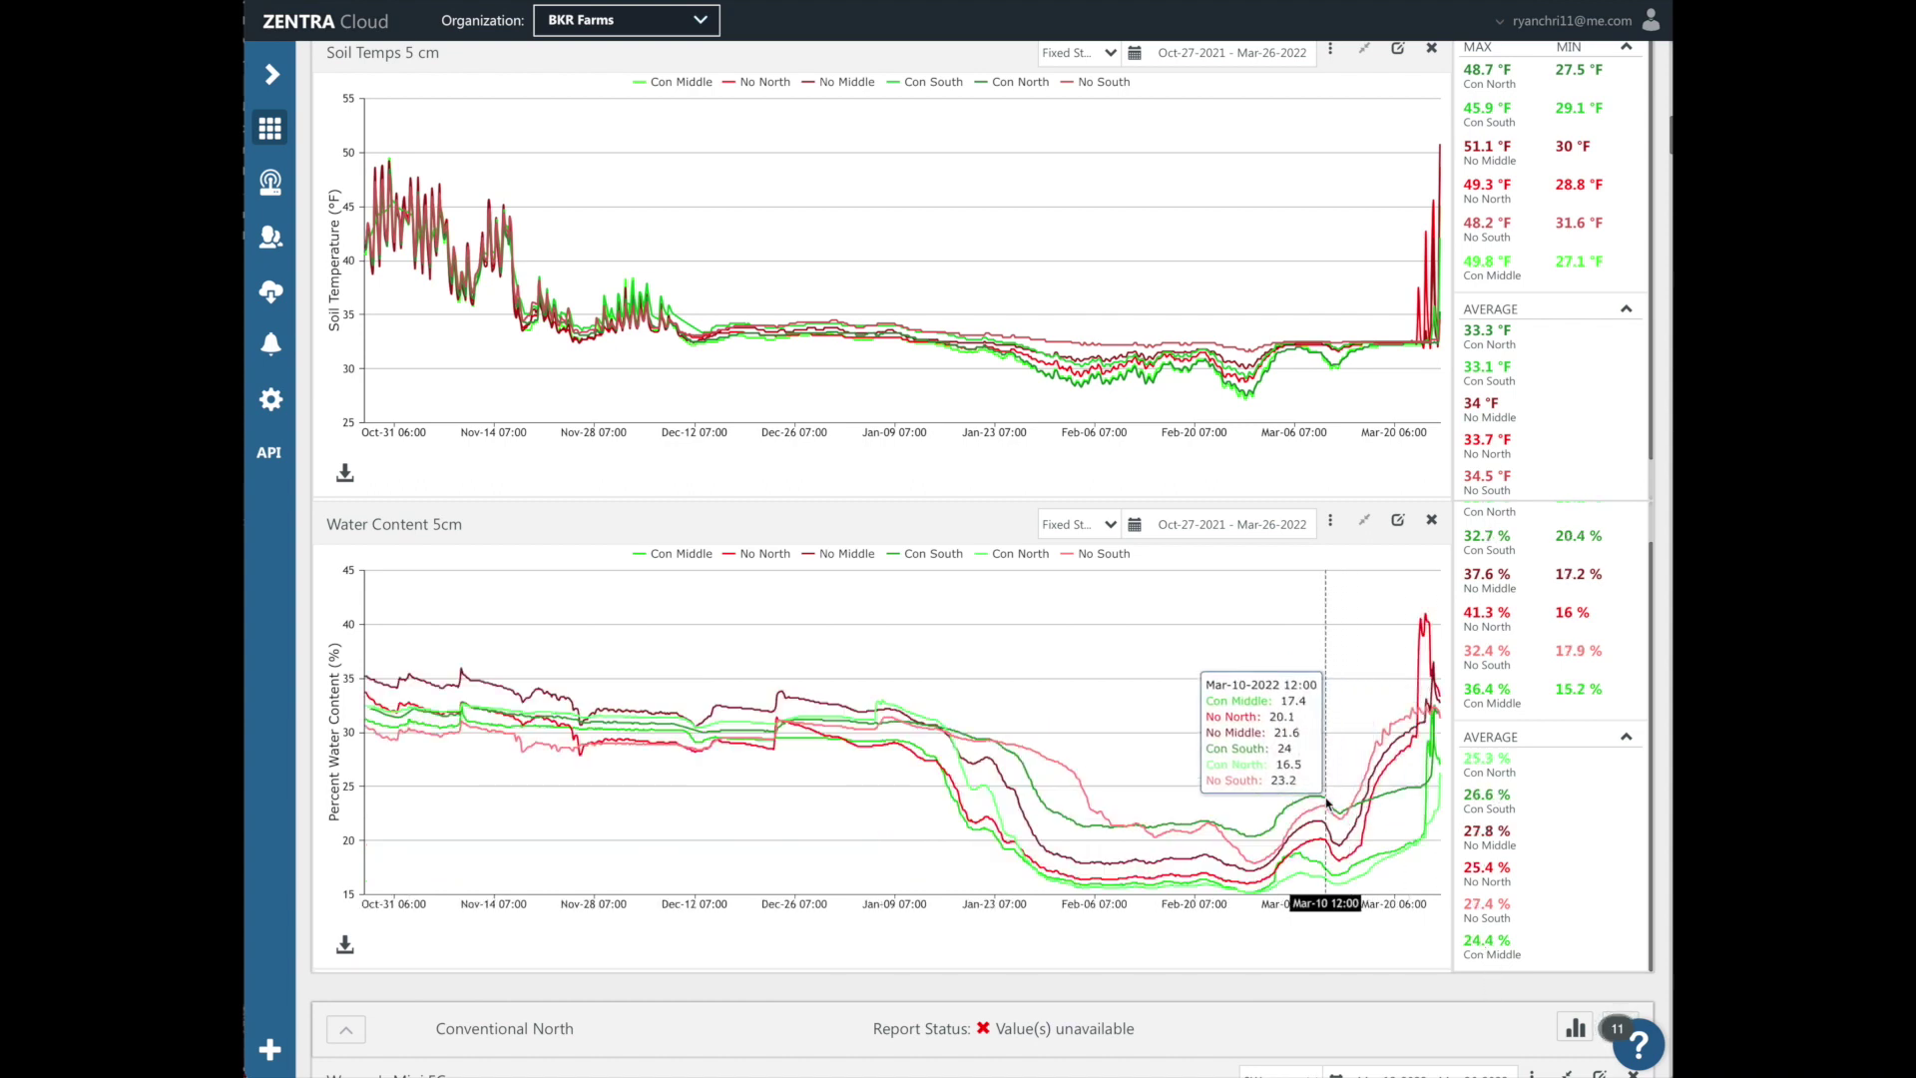
{"action": "left_click_drag", "start_coordinate": [1326, 798], "coordinate": [1441, 793]}
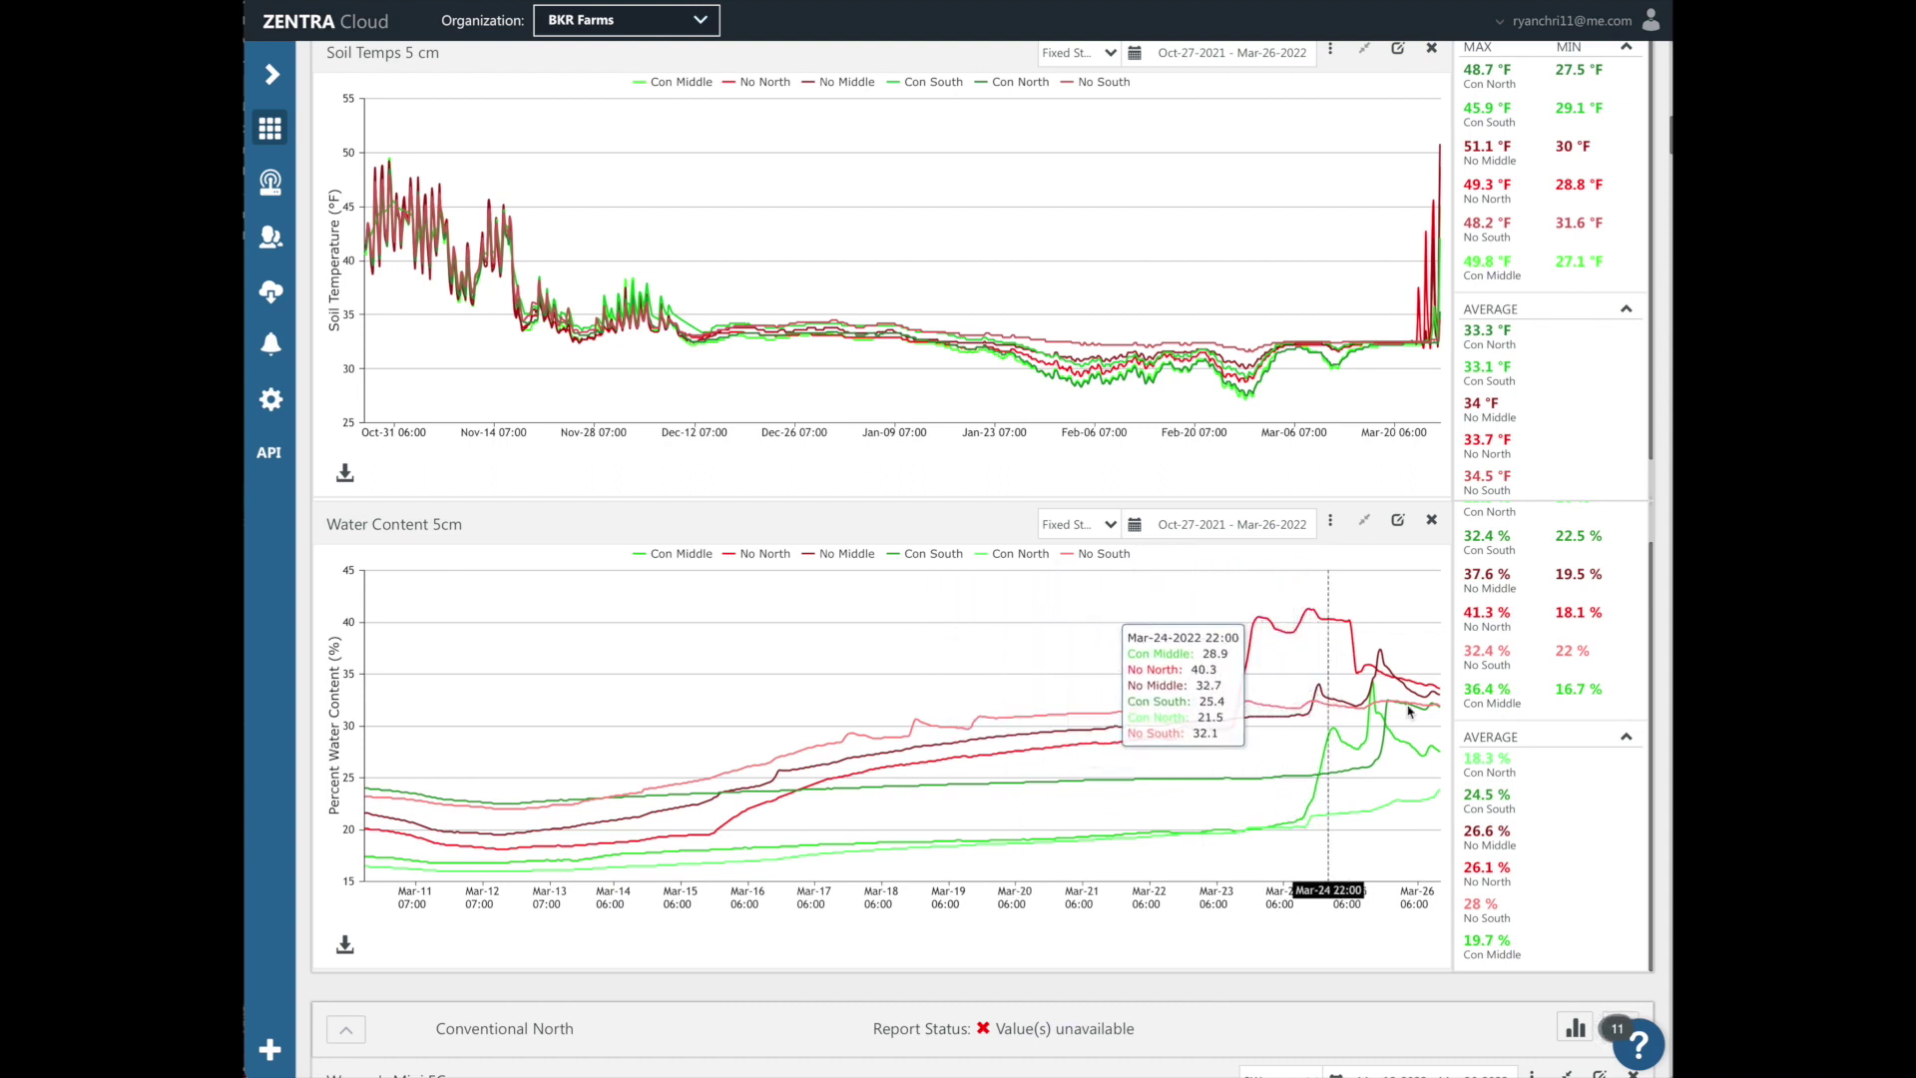
Step: Scroll the dashboard back up past the soil moisture and temperature charts
{"action": "scroll", "coordinate": [1075, 738], "scroll_direction": "down", "scroll_amount": 4}
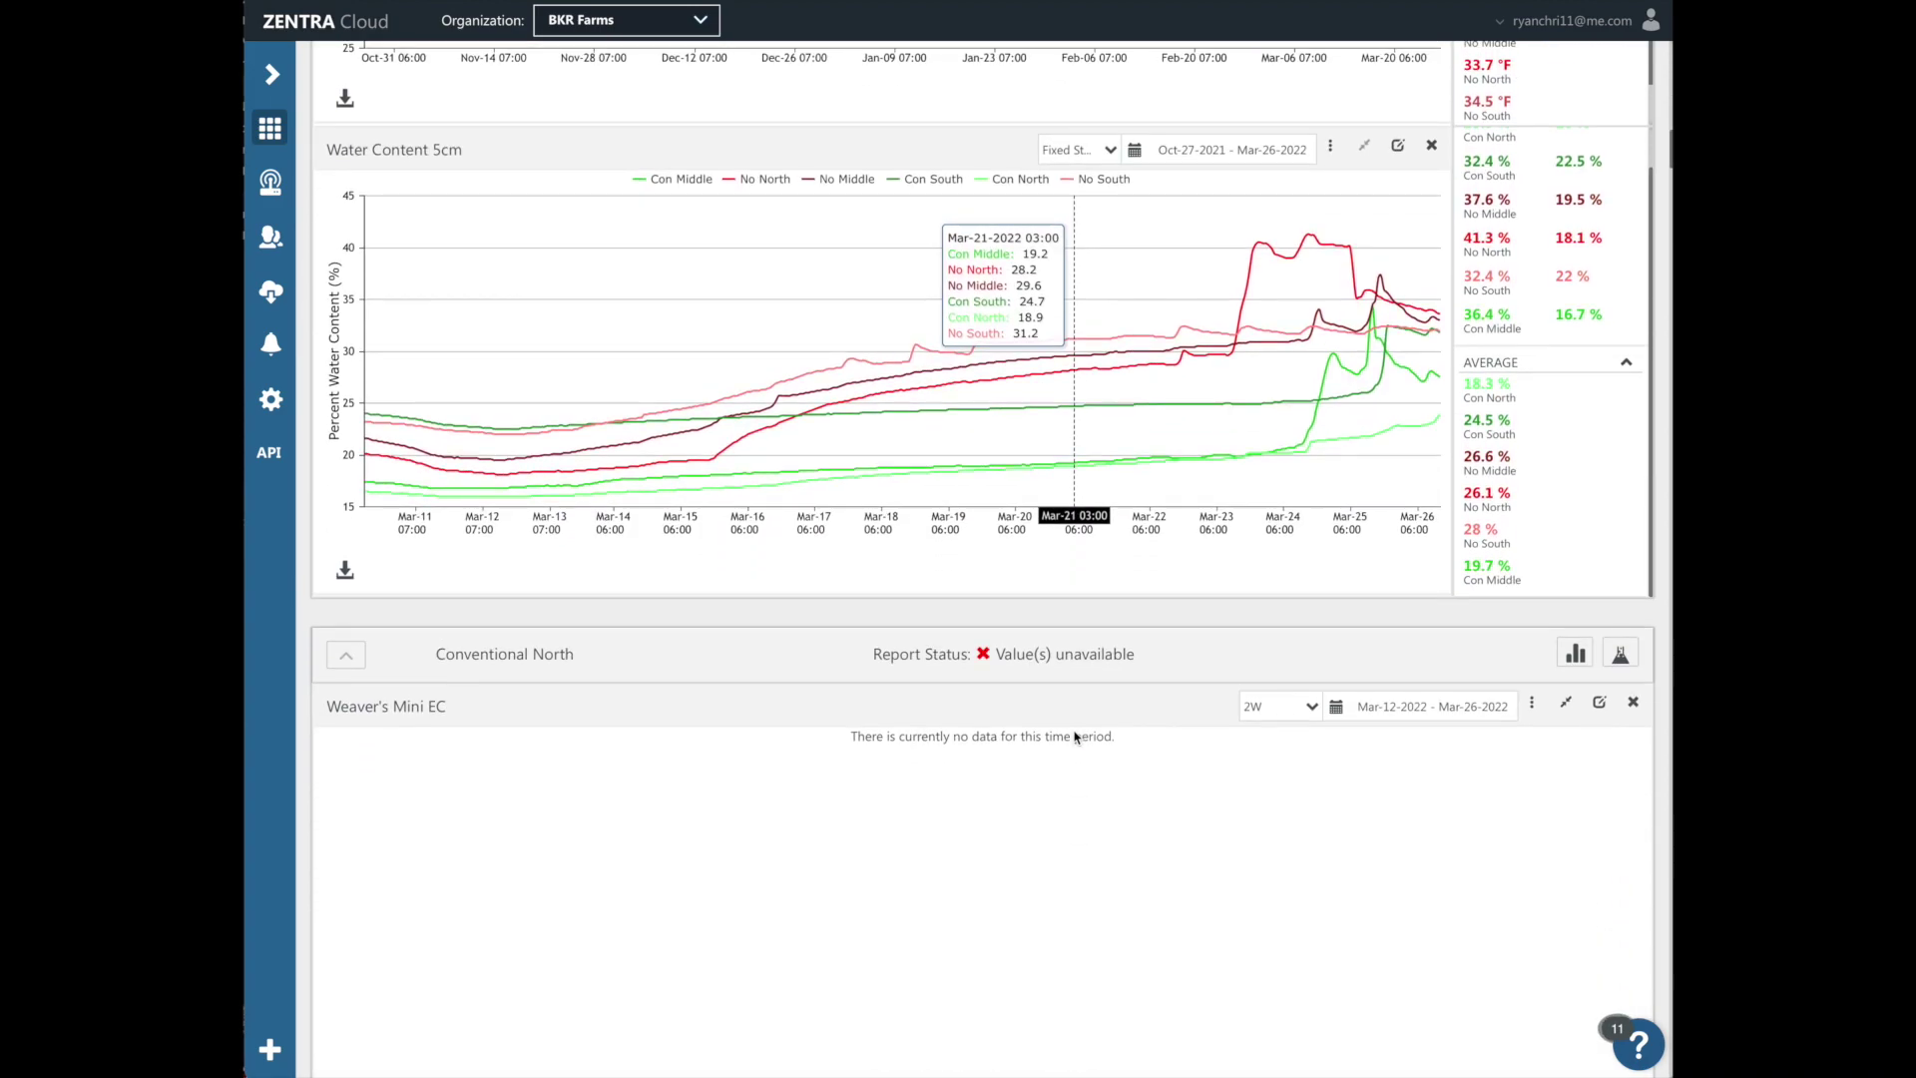
{"action": "scroll", "coordinate": [1076, 737], "scroll_direction": "up", "scroll_amount": 3}
{"action": "scroll", "coordinate": [1076, 737], "scroll_direction": "down", "scroll_amount": 7}
{"action": "scroll", "coordinate": [1073, 731], "scroll_direction": "up", "scroll_amount": 10}
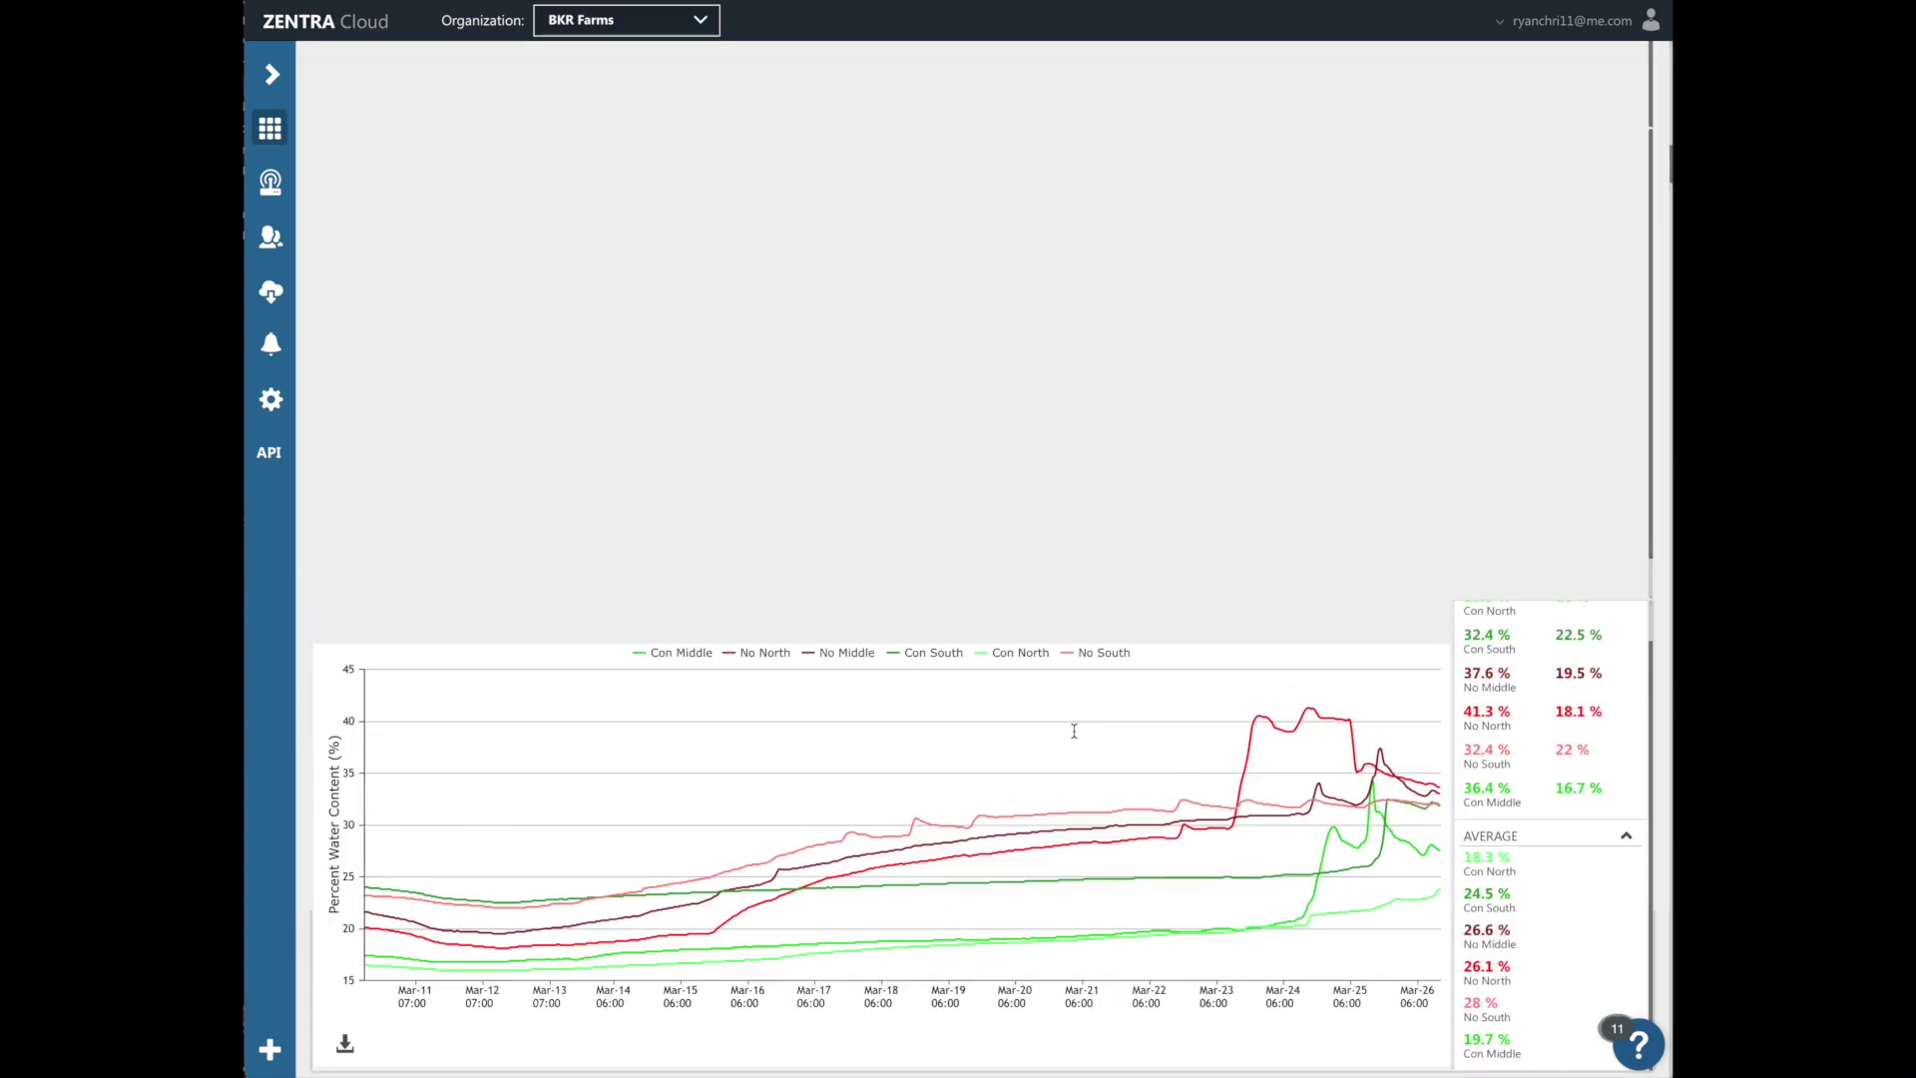
{"action": "scroll", "coordinate": [1073, 730], "scroll_direction": "down", "scroll_amount": 13}
{"action": "scroll", "coordinate": [1076, 736], "scroll_direction": "up", "scroll_amount": 4}
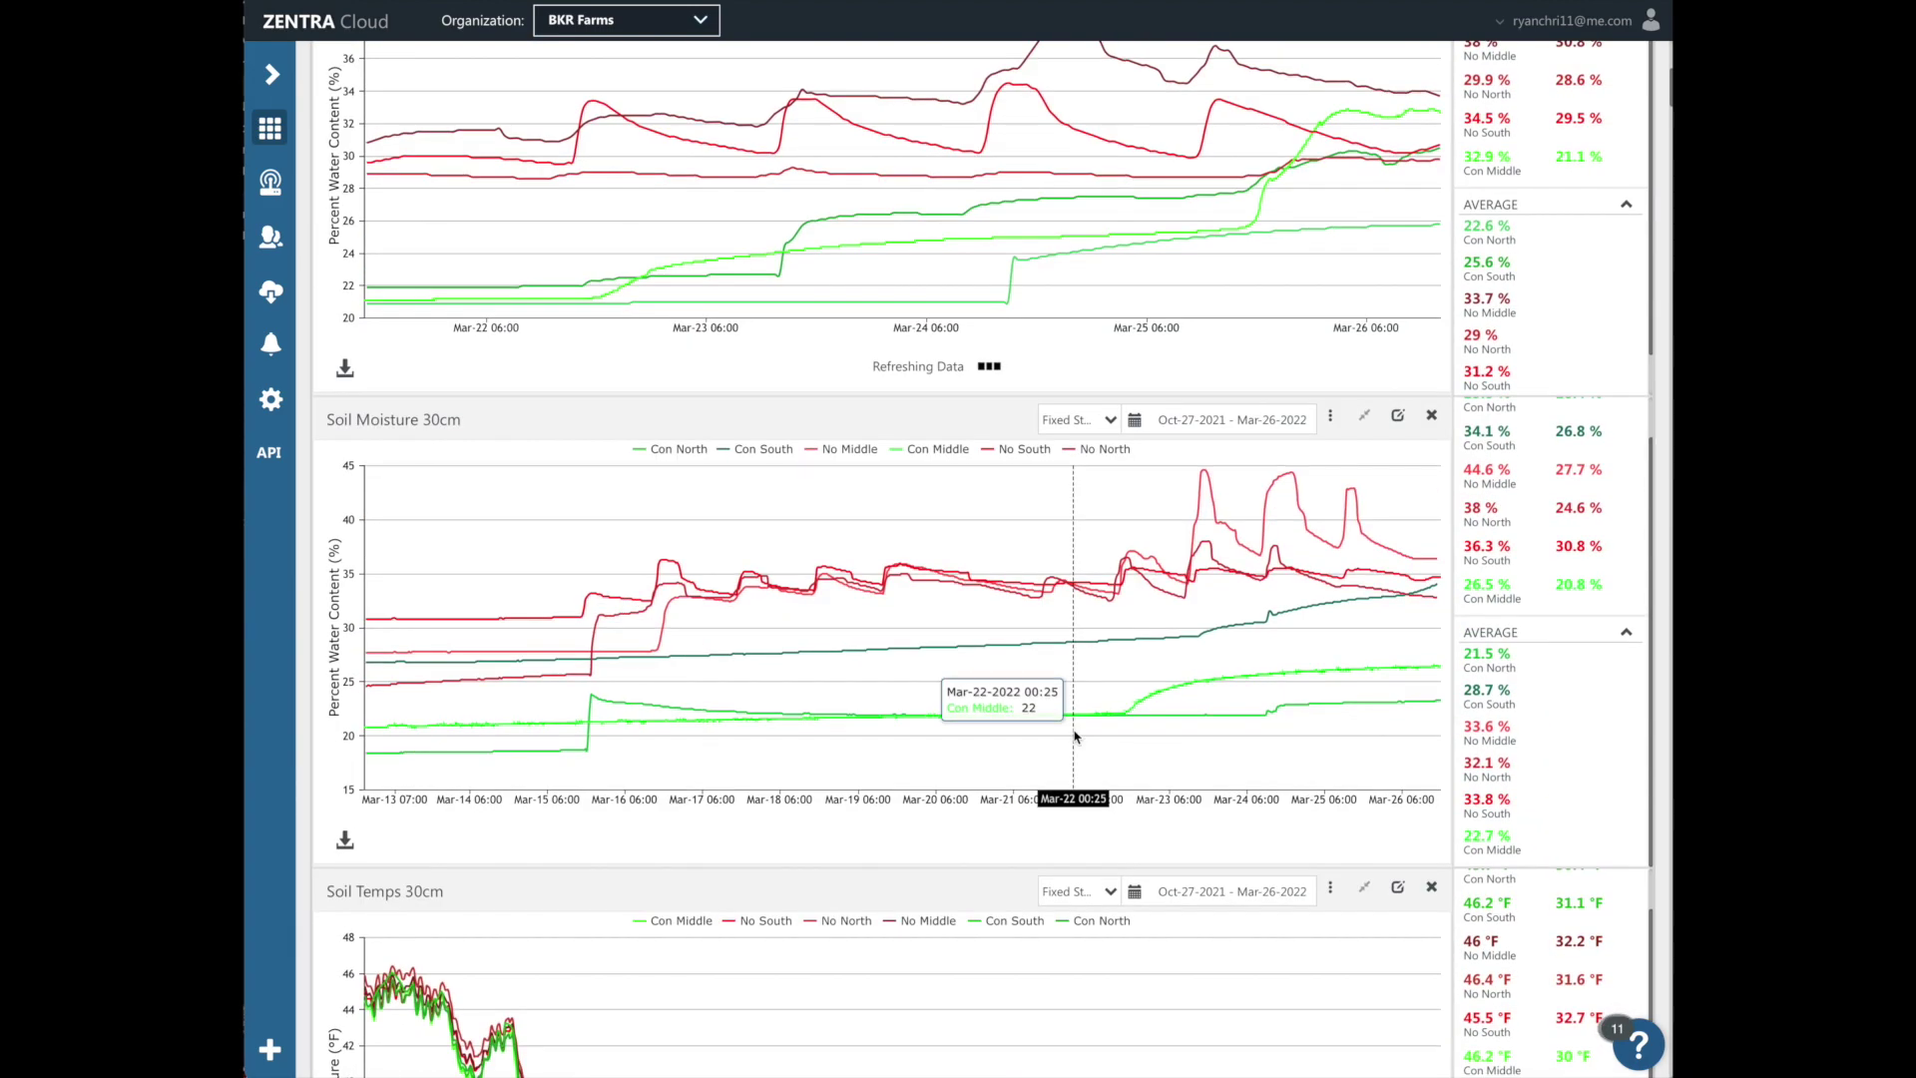